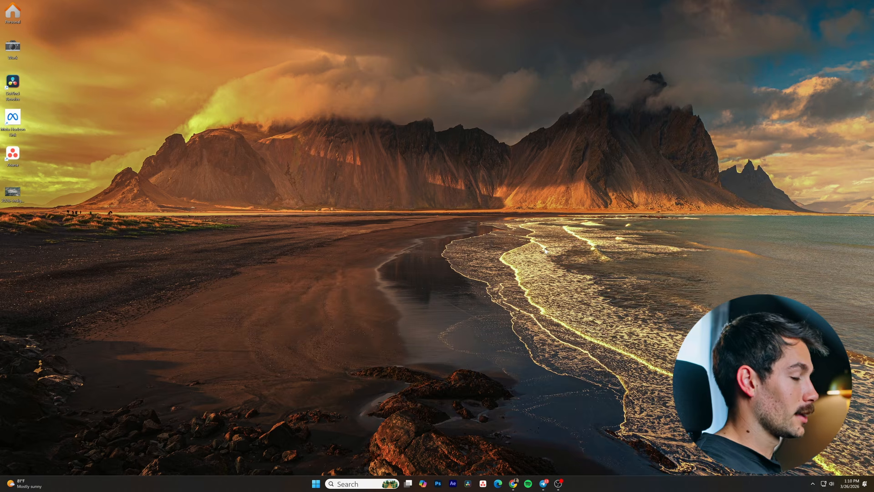
# Step: Open Device Manager, reposition its window, and expand the Network adapters category
pyautogui.press('super')
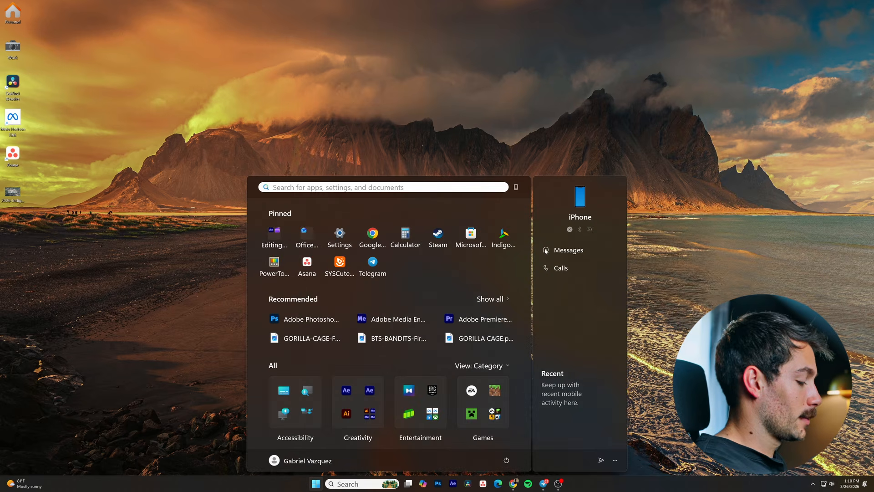
pyautogui.write('device')
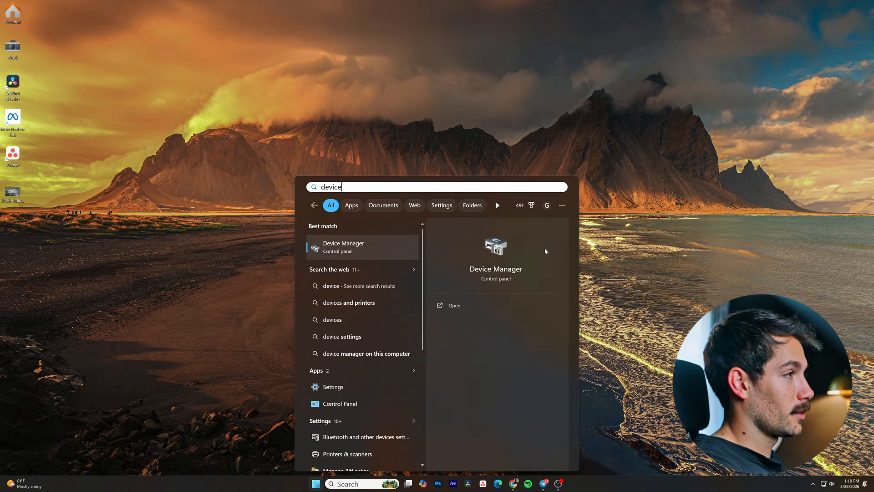
pyautogui.press('Return')
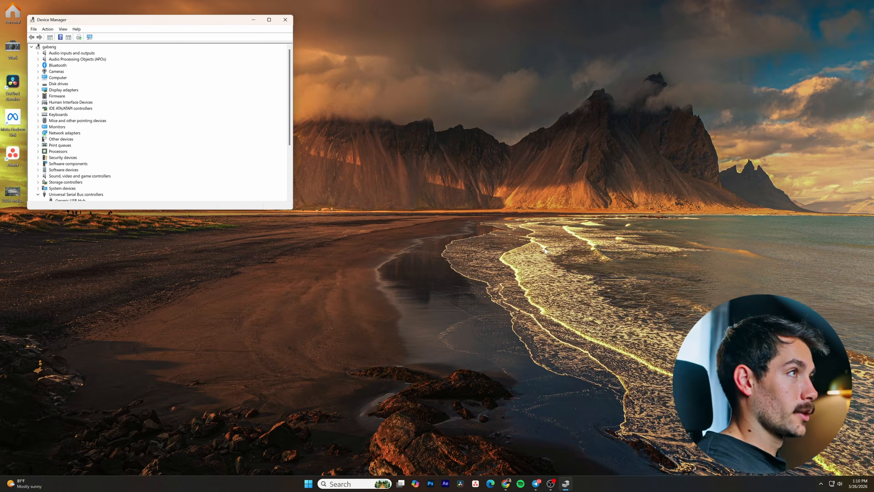
pyautogui.moveTo(202, 21); pyautogui.dragTo(461, 148)
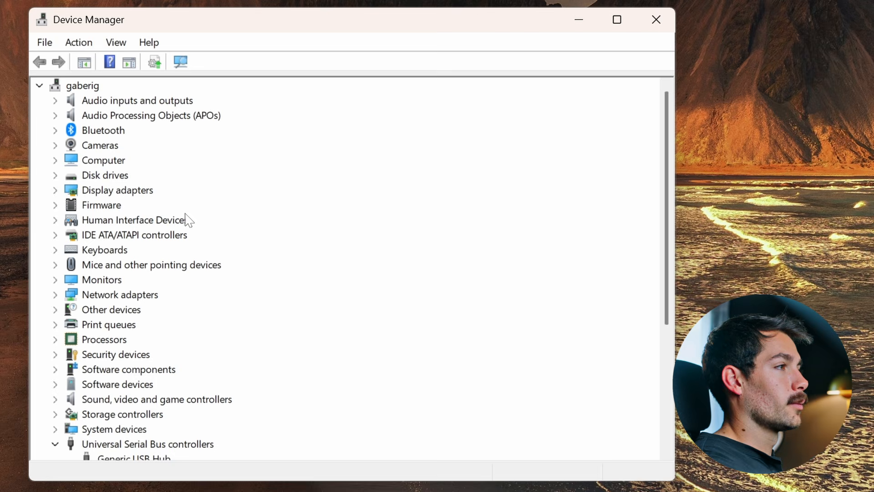
pyautogui.click(55, 295)
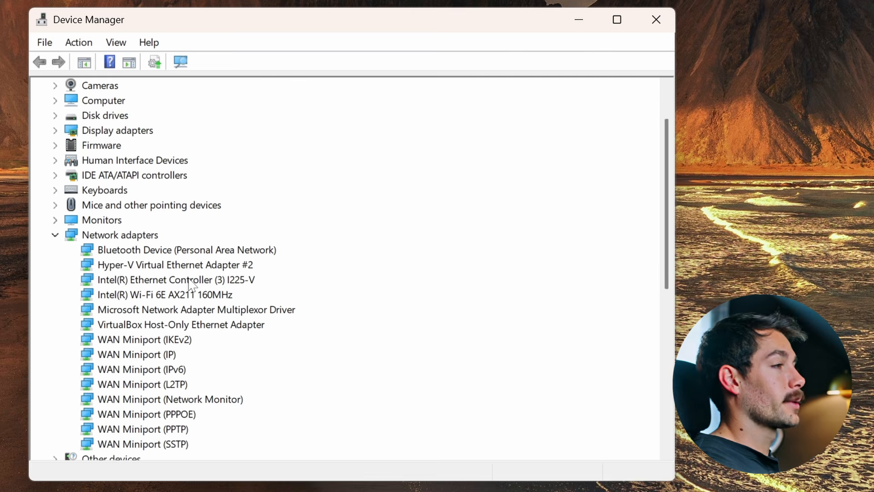
# Step: Search automatically for an updated driver for the Hyper-V Virtual Ethernet Adapter #2, and close the update wizard
pyautogui.click(153, 297)
pyautogui.click(153, 283)
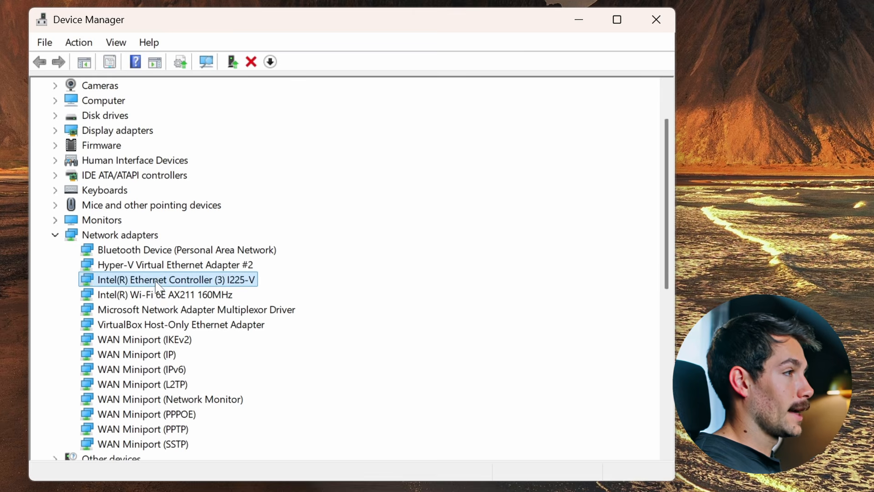
pyautogui.scroll(-1, 150, 273)
pyautogui.click(131, 219)
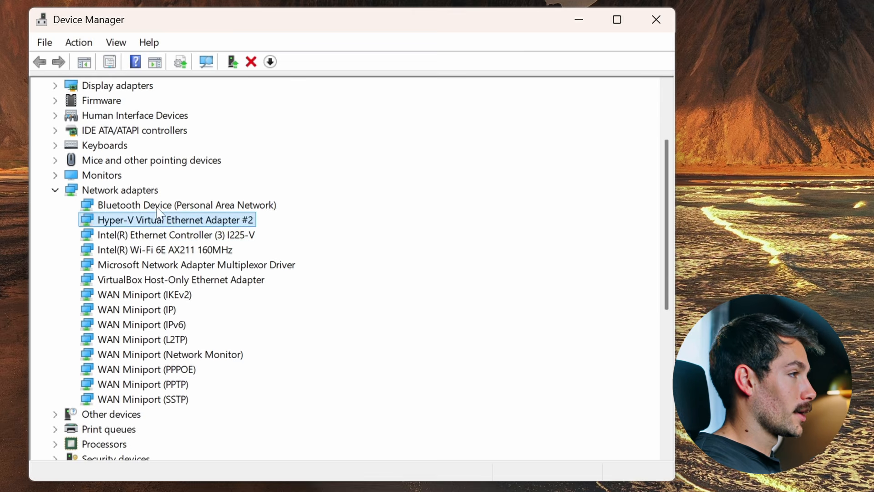
pyautogui.rightClick(139, 222)
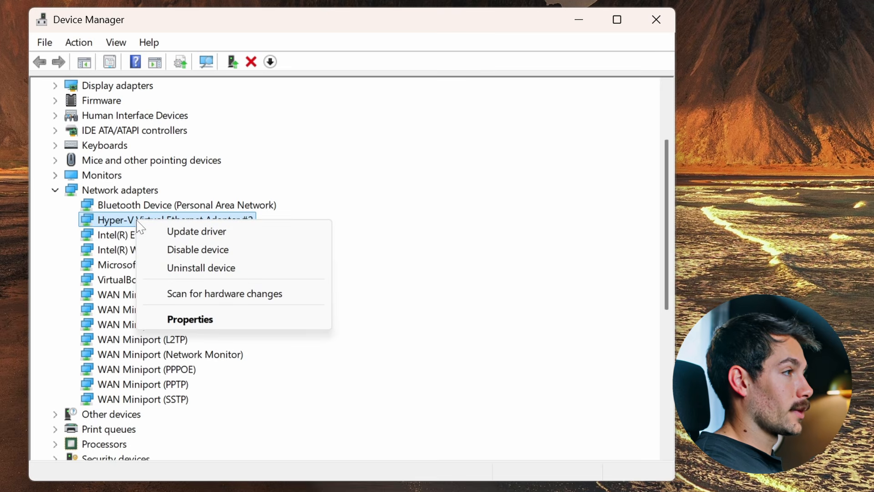
pyautogui.click(197, 233)
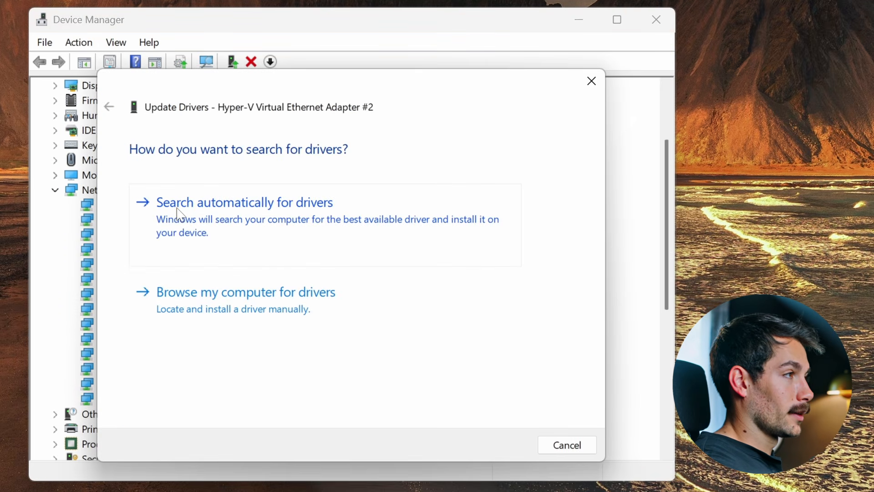
pyautogui.click(205, 209)
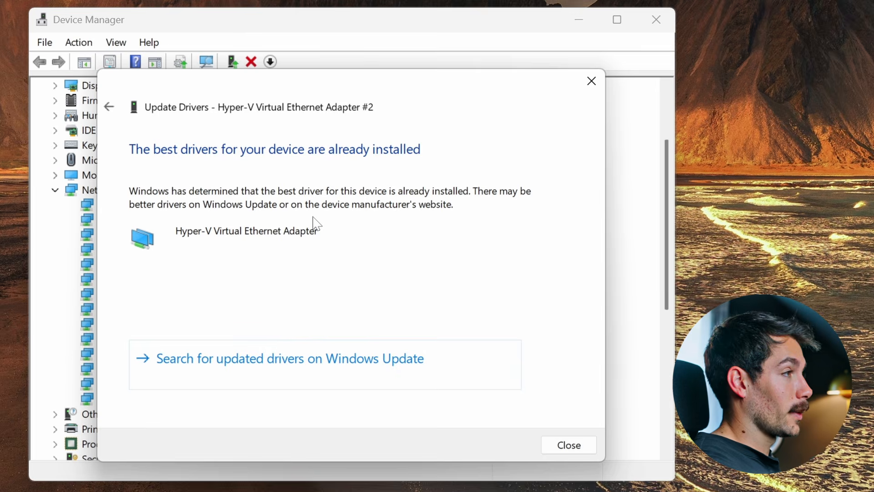
pyautogui.press('Escape')
# Step: Start a driver update for the Intel(R) Ethernet Controller (3) I225-V, and move the Device Manager window aside
pyautogui.rightClick(119, 236)
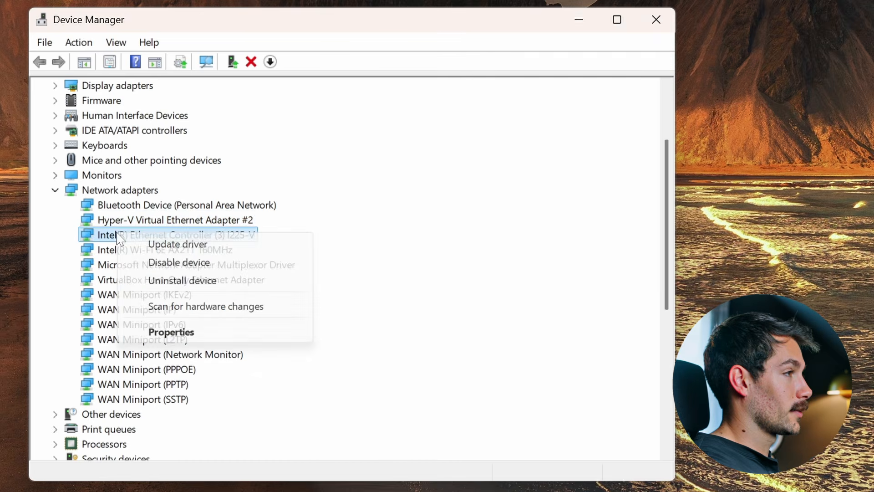
pyautogui.click(174, 244)
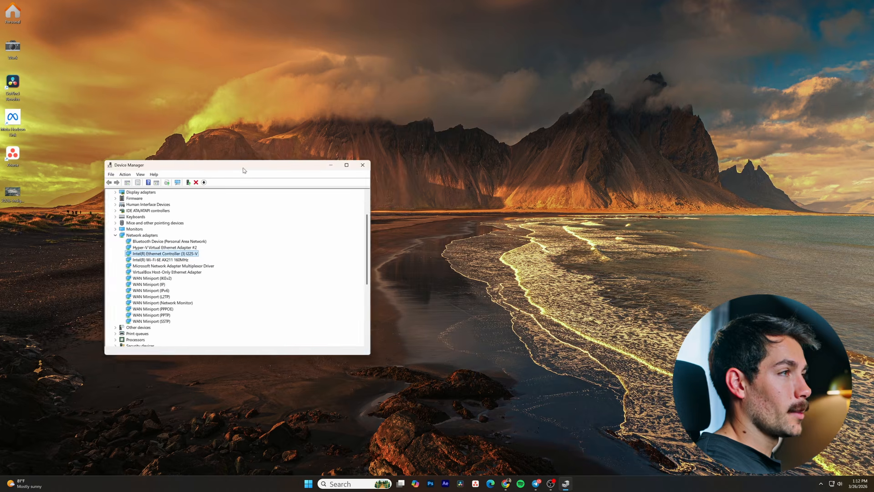
pyautogui.moveTo(242, 168); pyautogui.dragTo(193, 174)
pyautogui.click(265, 128)
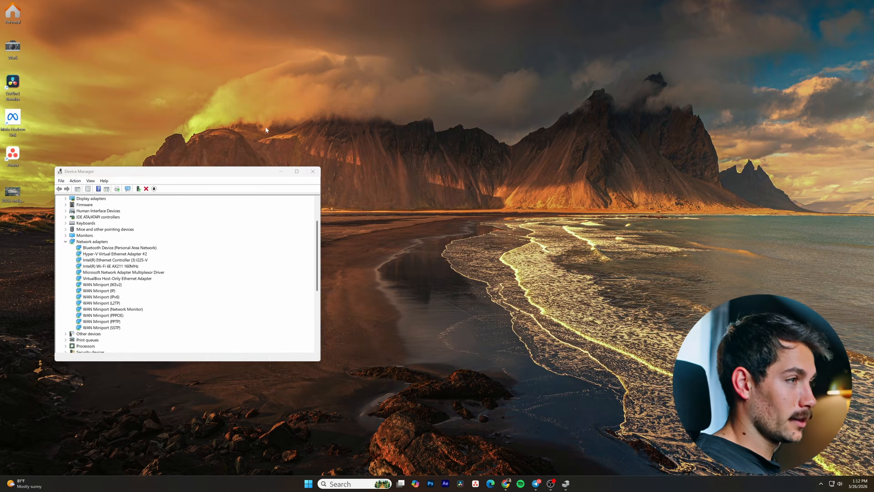
# Step: Open the Network Connections window by running ncpa.cpl
pyautogui.press('super+r')
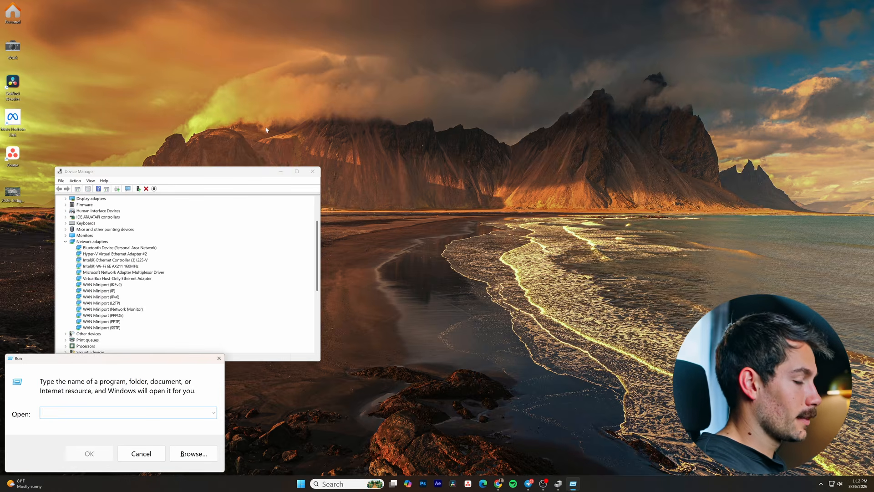
pyautogui.write('ncpa.cpl')
pyautogui.press('Return')
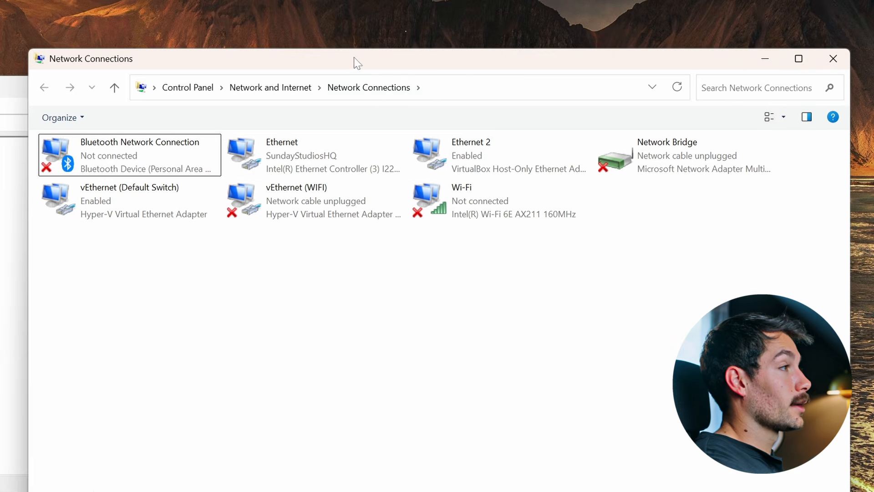
# Step: Open the advanced adapter properties of the Ethernet connection and select the Speed & Duplex property
pyautogui.click(330, 142)
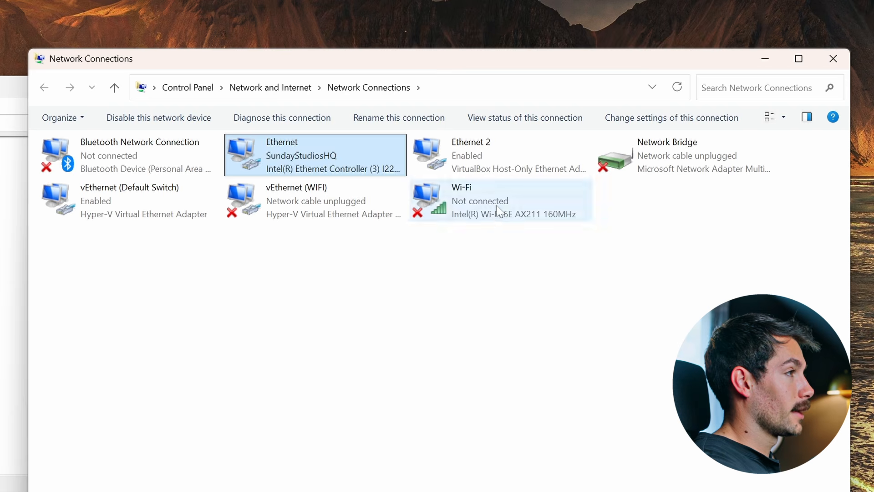
pyautogui.click(489, 215)
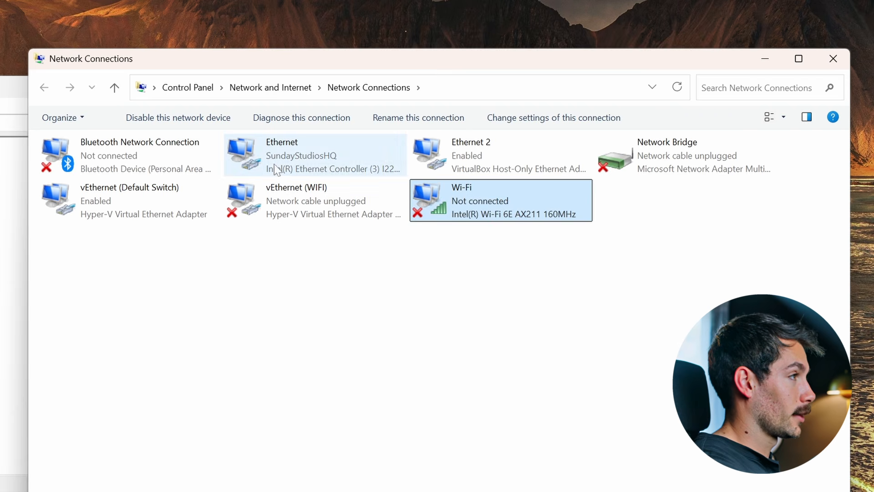
pyautogui.click(337, 142)
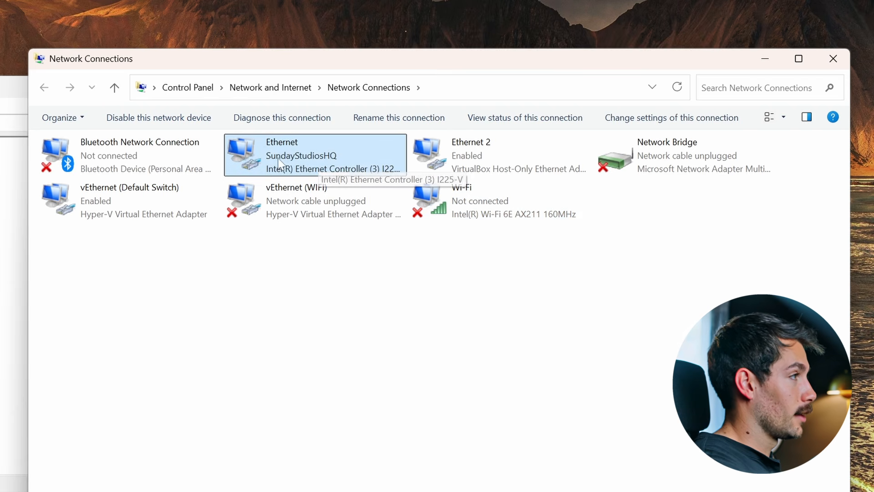
pyautogui.rightClick(290, 158)
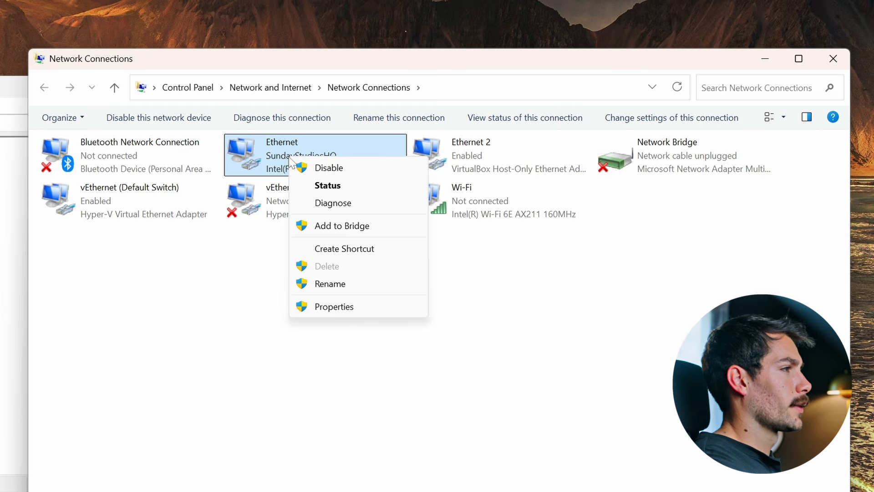
pyautogui.click(342, 308)
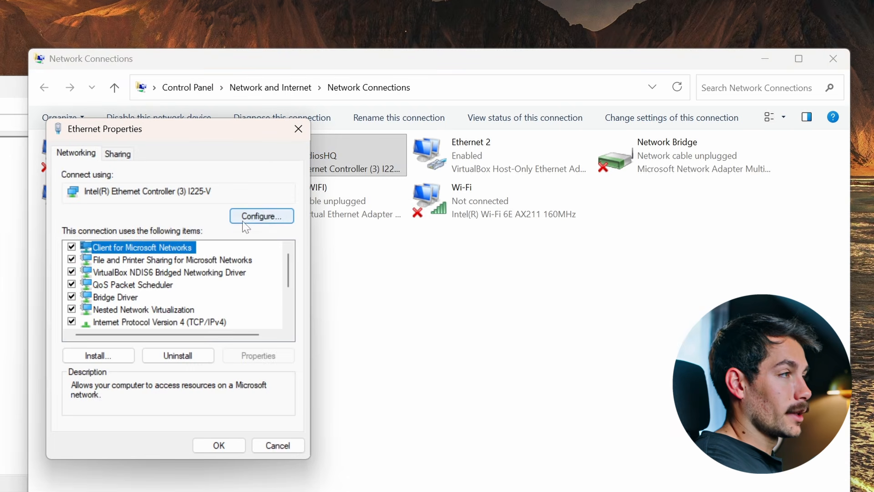
pyautogui.click(264, 217)
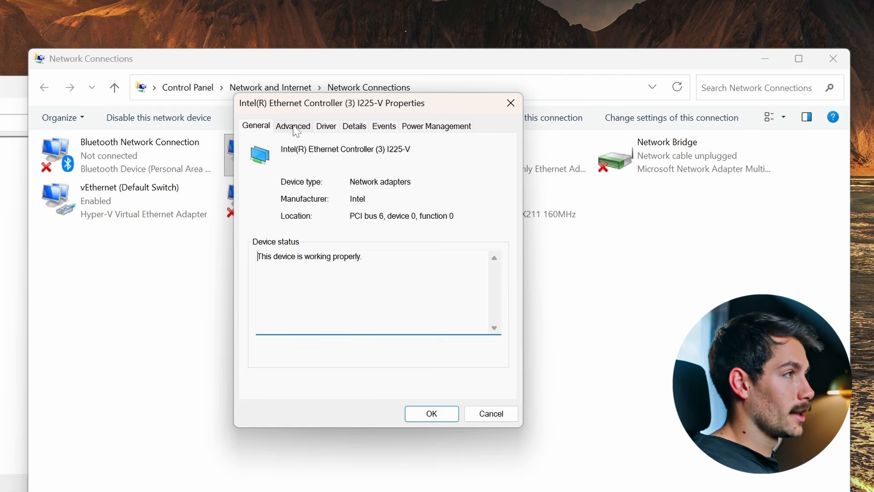
pyautogui.click(295, 130)
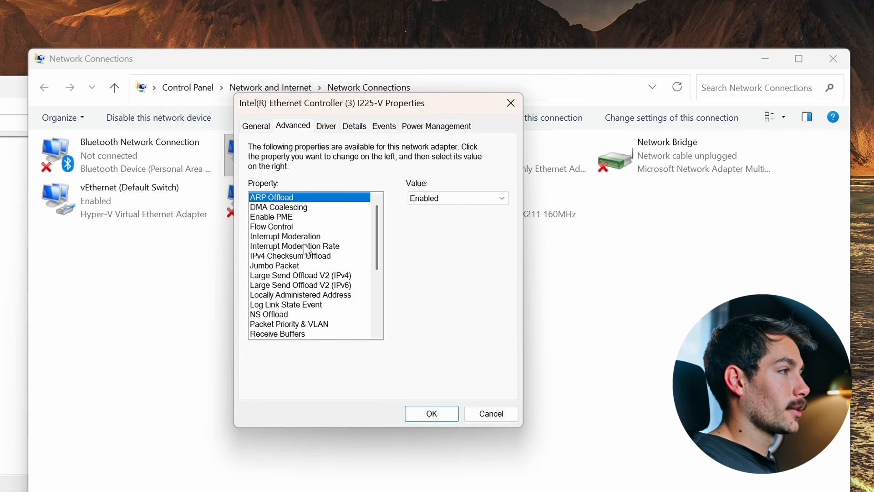
pyautogui.scroll(-5, 304, 250)
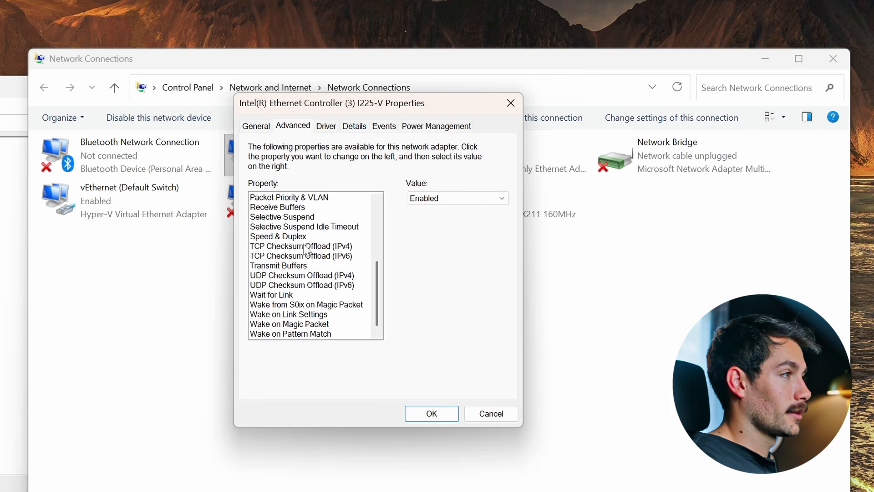
pyautogui.click(301, 238)
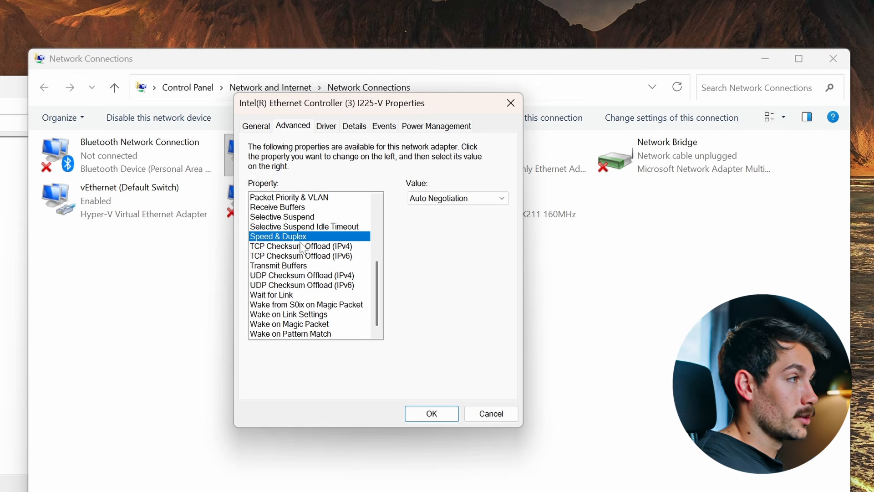
# Step: Set the Ethernet controller's Speed & Duplex value to 100 Mbps Full Duplex
pyautogui.click(419, 198)
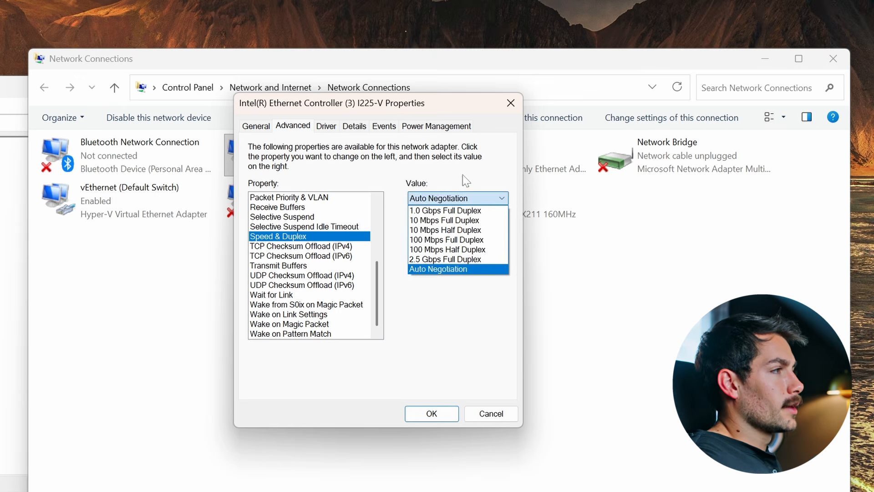
pyautogui.click(446, 204)
pyautogui.click(452, 203)
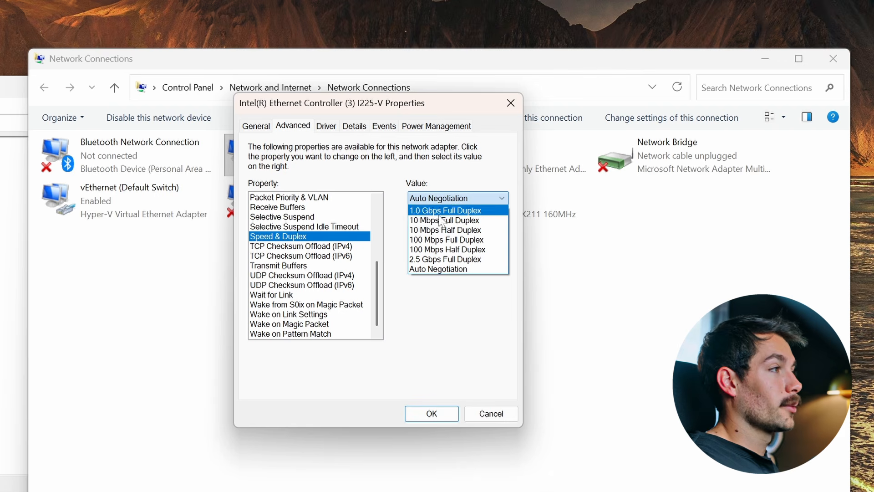
pyautogui.click(430, 241)
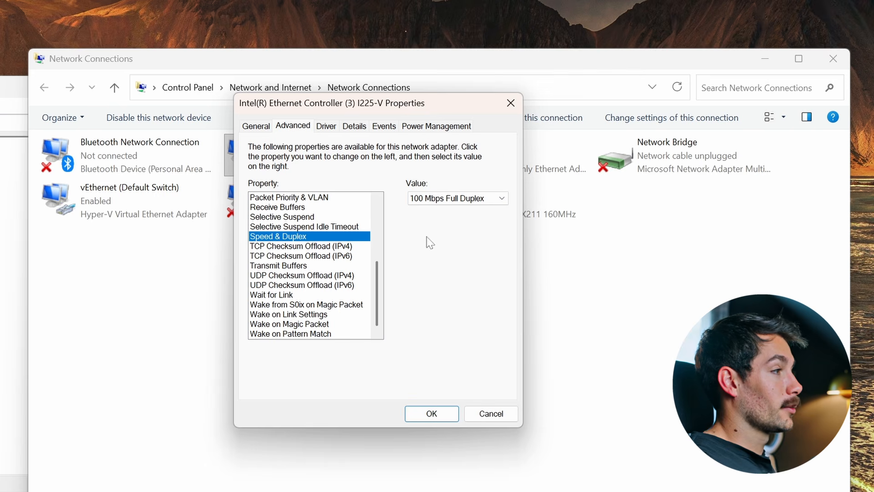
# Step: Set the Ethernet controller's Speed & Duplex value to Auto Negotiation
pyautogui.click(433, 202)
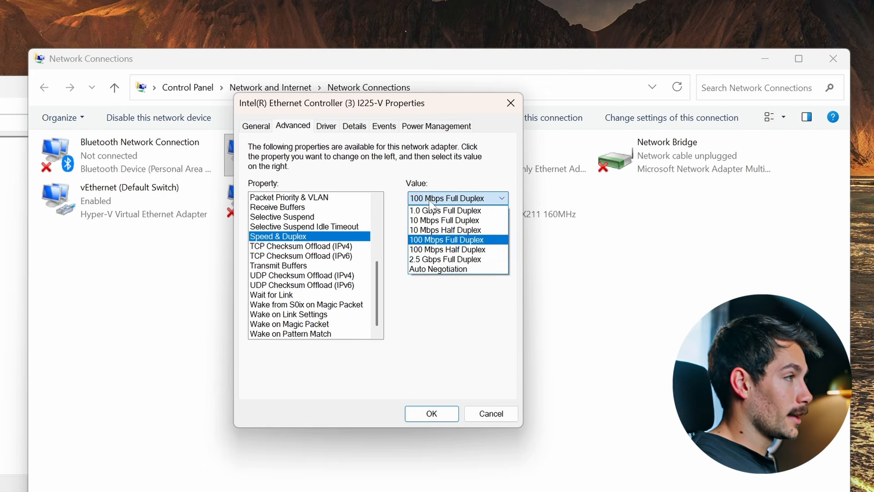
pyautogui.click(439, 270)
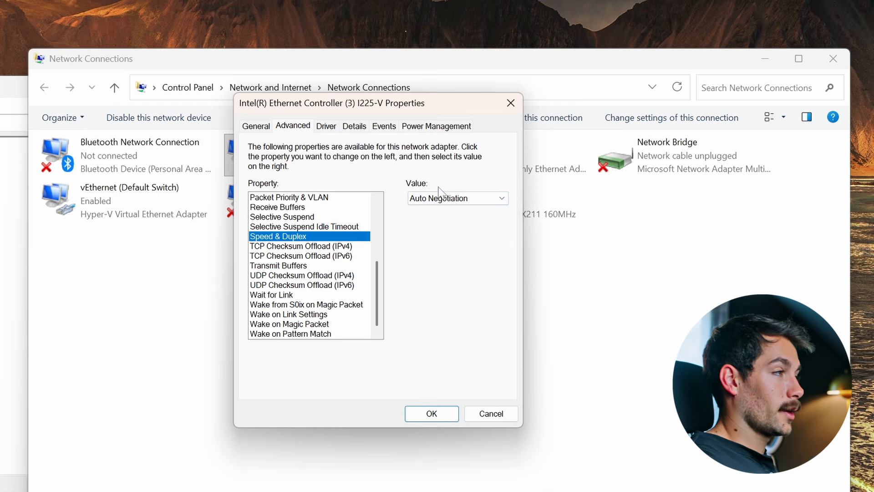
pyautogui.click(477, 200)
pyautogui.click(476, 201)
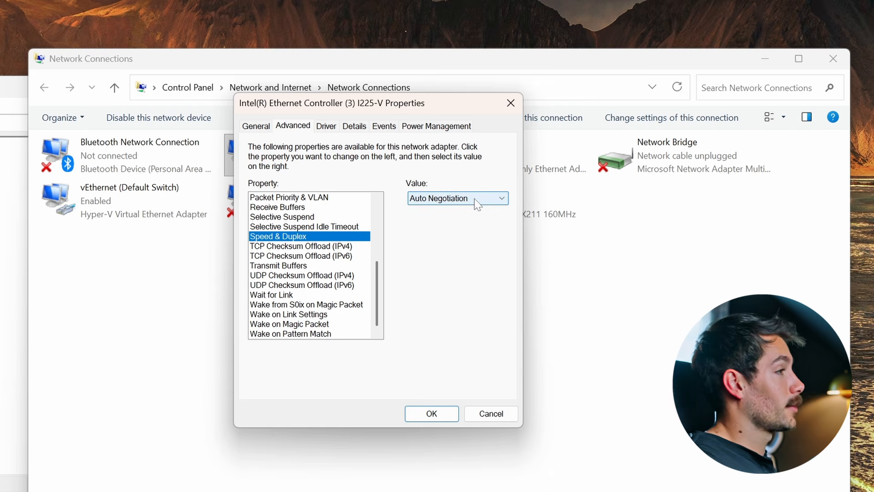
pyautogui.click(476, 200)
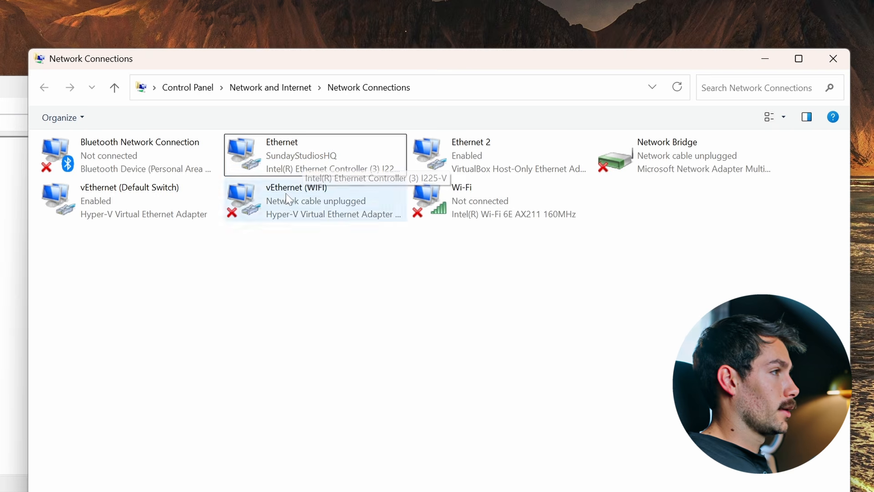
# Step: Restart the Wi-Fi connection by disabling it and enabling it again
pyautogui.rightClick(469, 197)
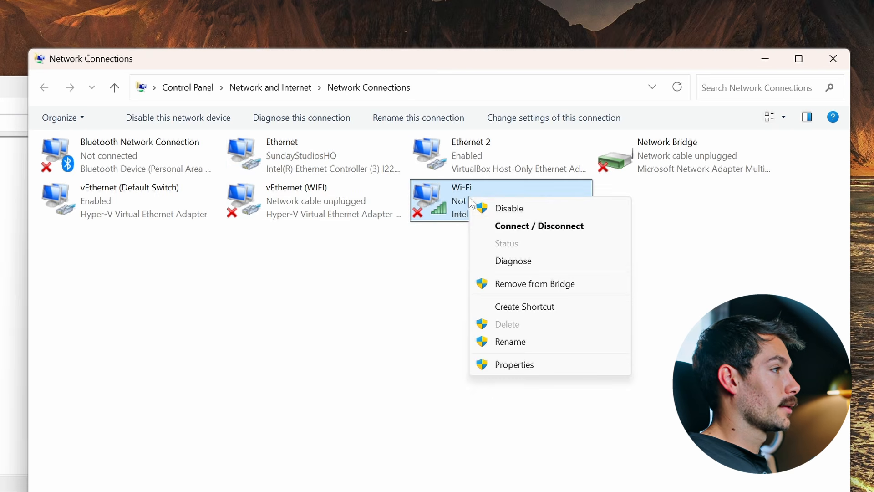
pyautogui.click(507, 206)
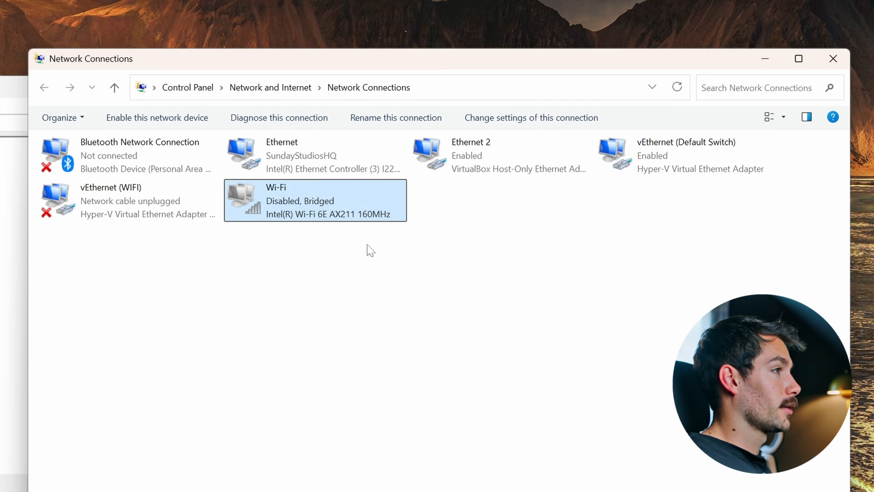
pyautogui.rightClick(297, 201)
pyautogui.click(340, 208)
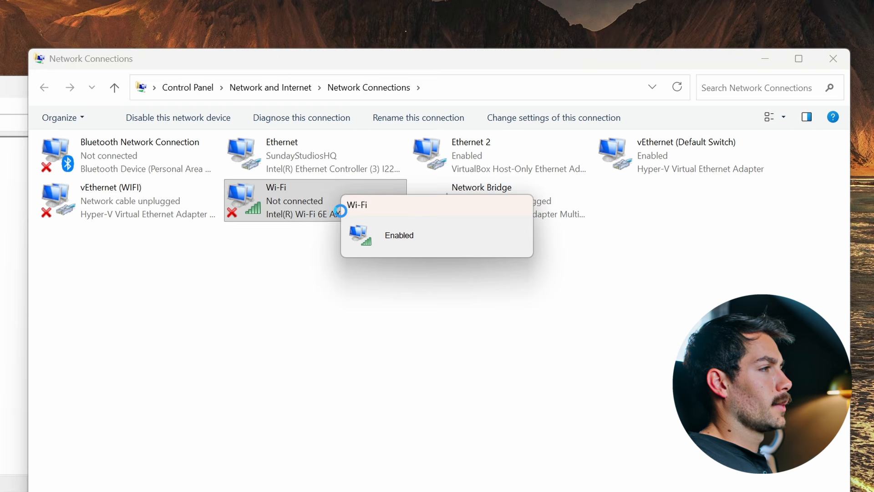
# Step: Restart the Ethernet connection by disabling it and enabling it again
pyautogui.click(259, 148)
pyautogui.rightClick(259, 148)
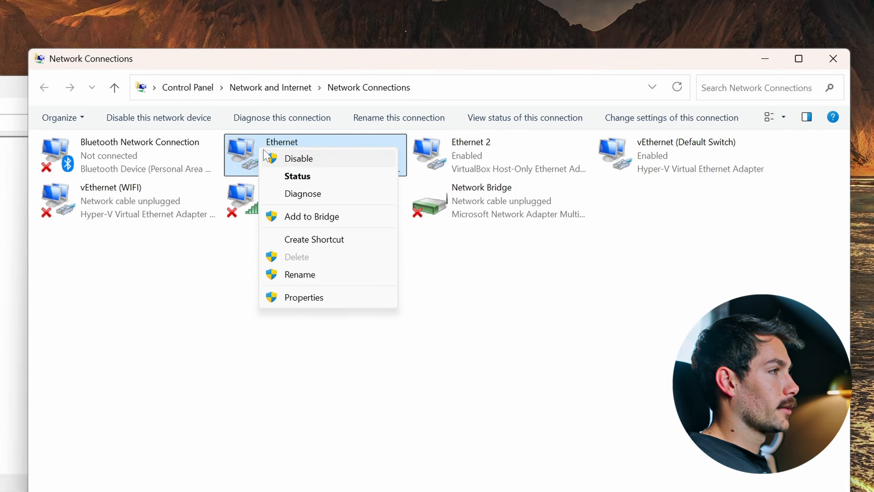
pyautogui.click(300, 158)
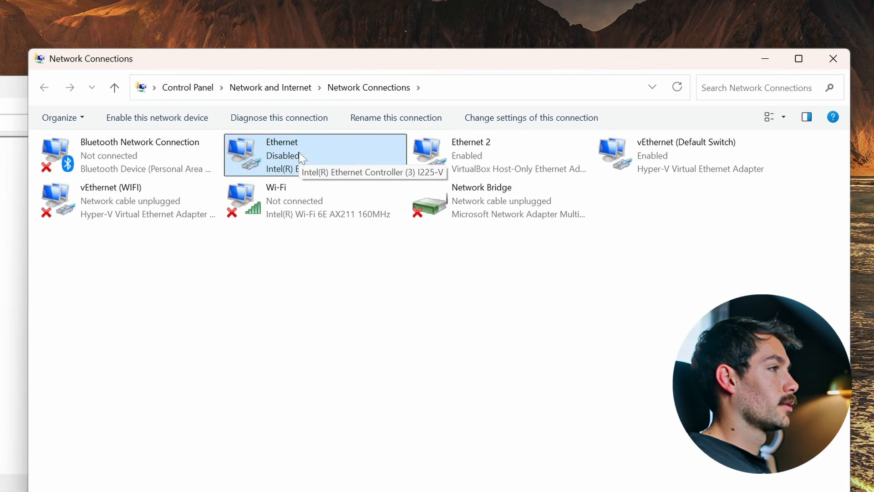
pyautogui.rightClick(294, 157)
pyautogui.click(314, 164)
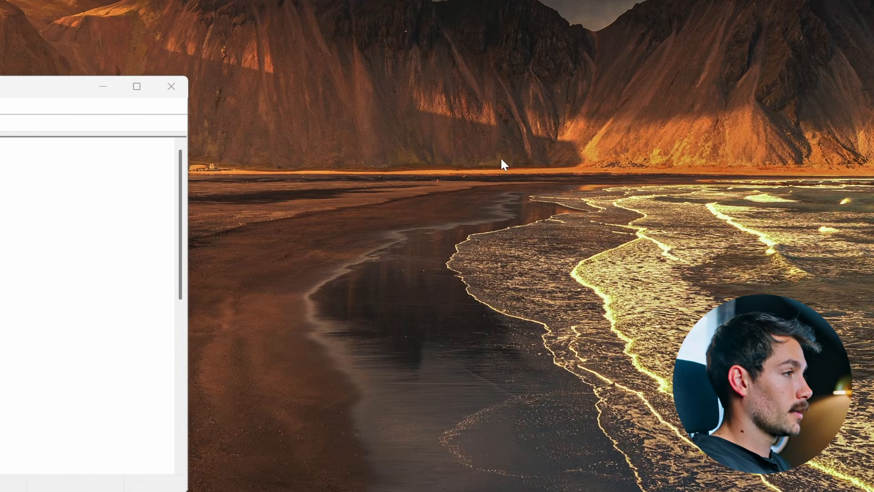
# Step: Search Windows for cmd and open Command Prompt as administrator
pyautogui.press('super')
pyautogui.write('cmd')
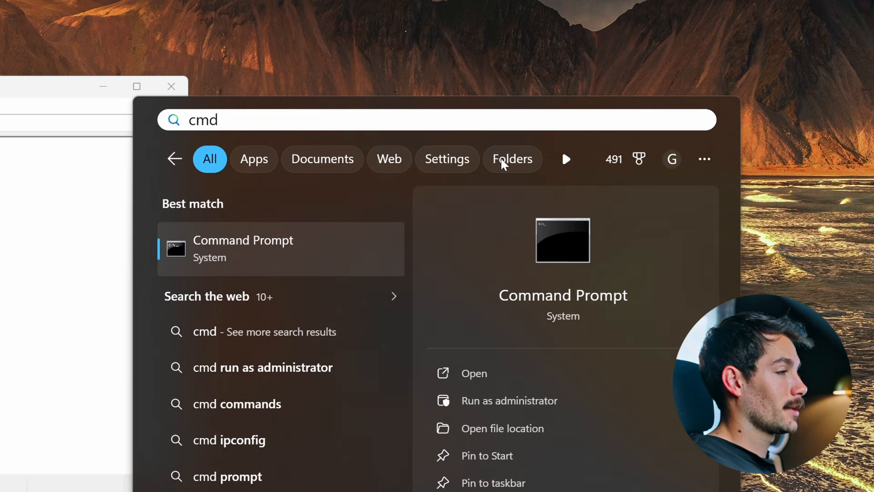
pyautogui.click(484, 414)
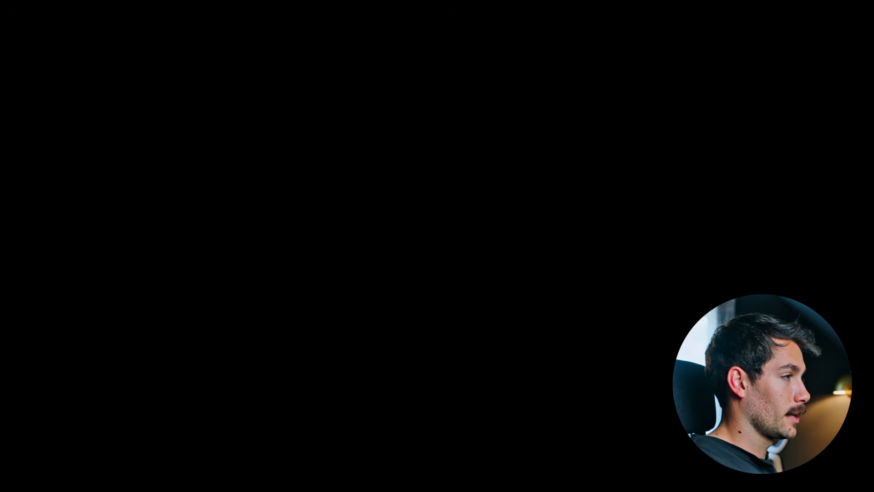
# Step: Reset the TCP/IP stack by running netsh int ip reset
pyautogui.write('netsh')
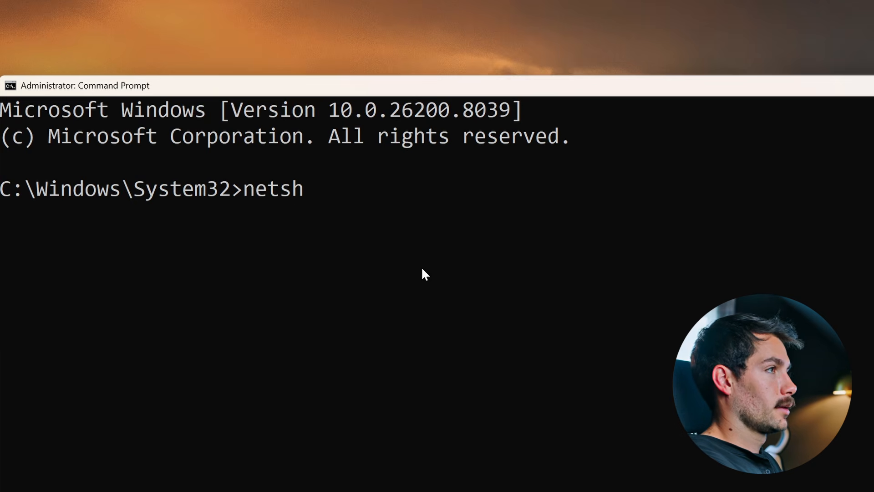
pyautogui.write(' int ip ')
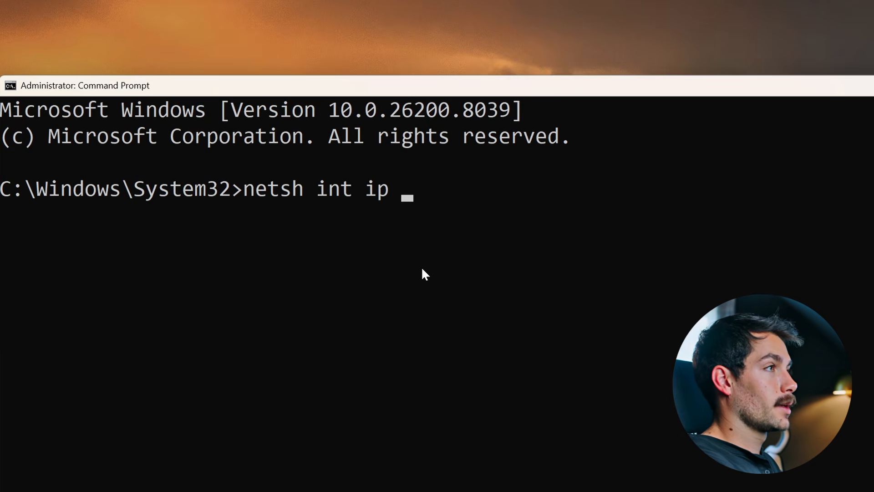
pyautogui.write('reset')
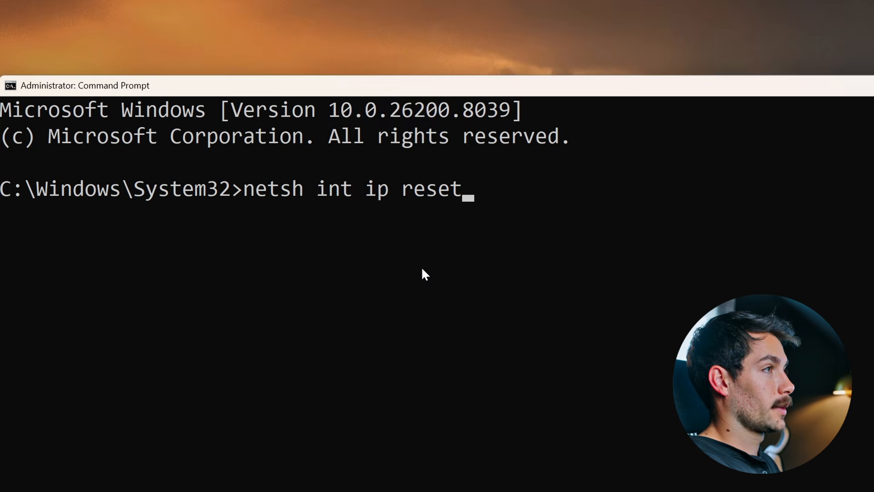
pyautogui.press('Return')
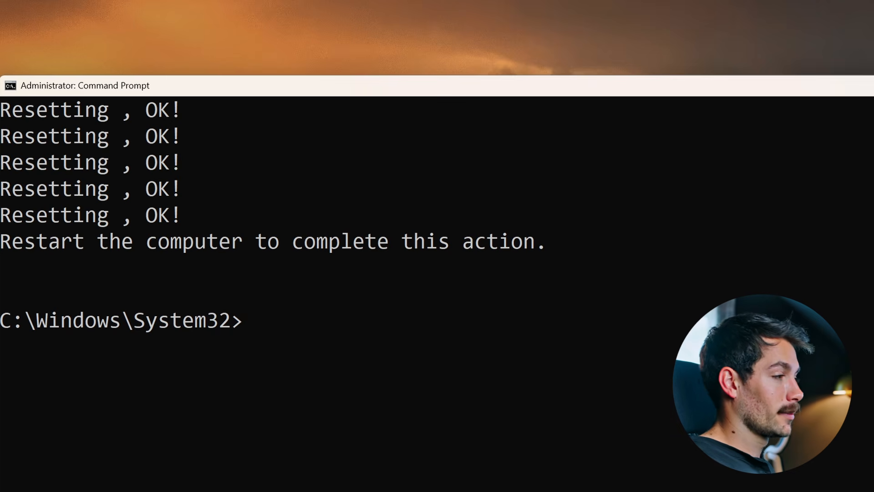
# Step: Reset the Winsock catalog by running netsh winsock reset
pyautogui.write('netsh')
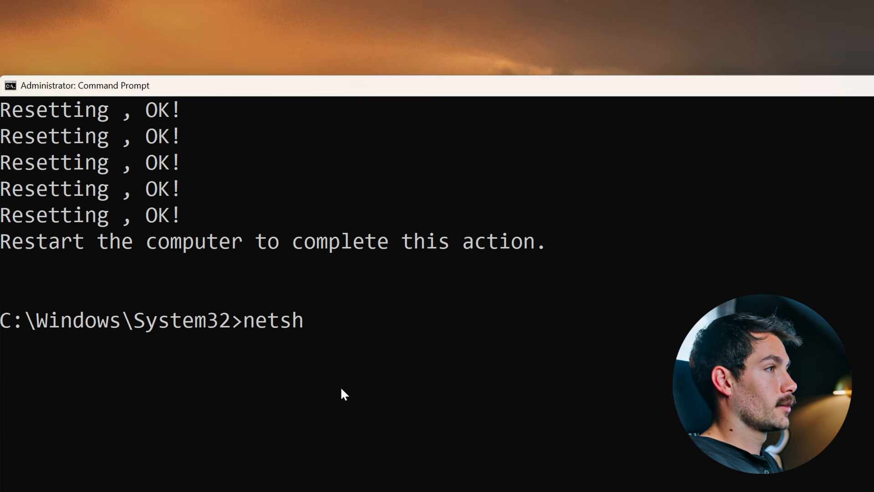
pyautogui.write(' winsock reset')
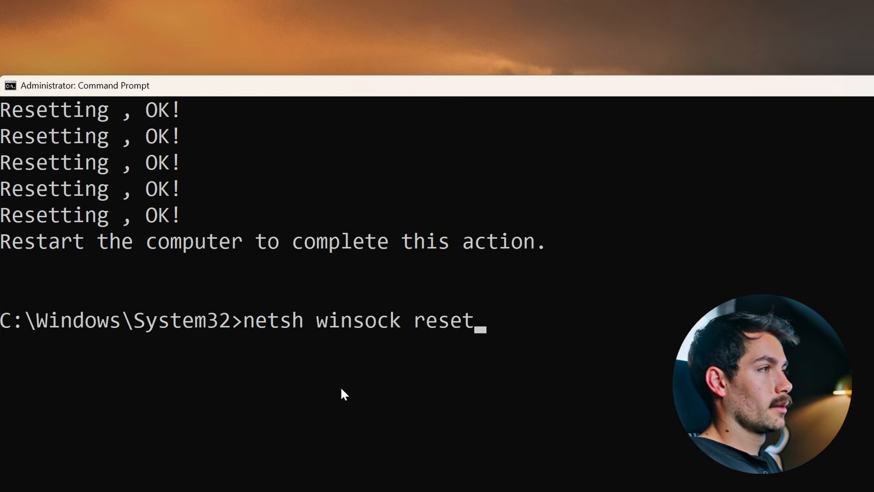
pyautogui.press('Return')
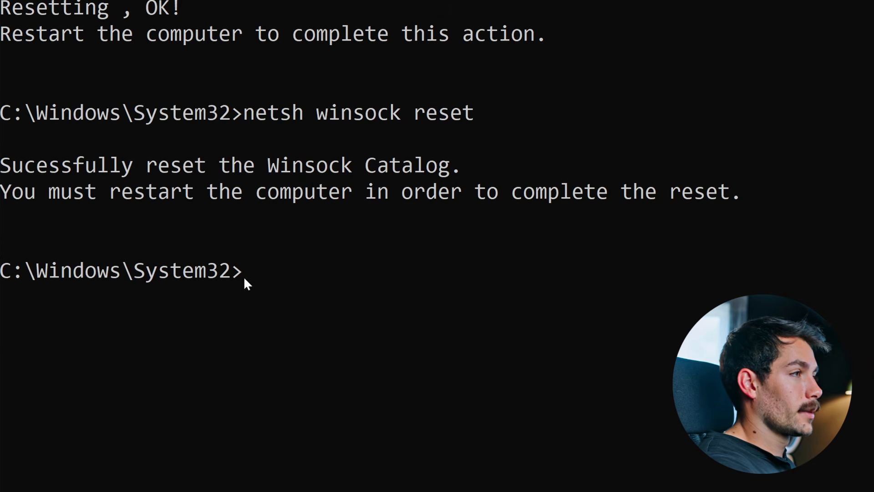
# Step: Release and renew the IP address by running ipconfig /release followed by ipconfig /renew
pyautogui.write('ip')
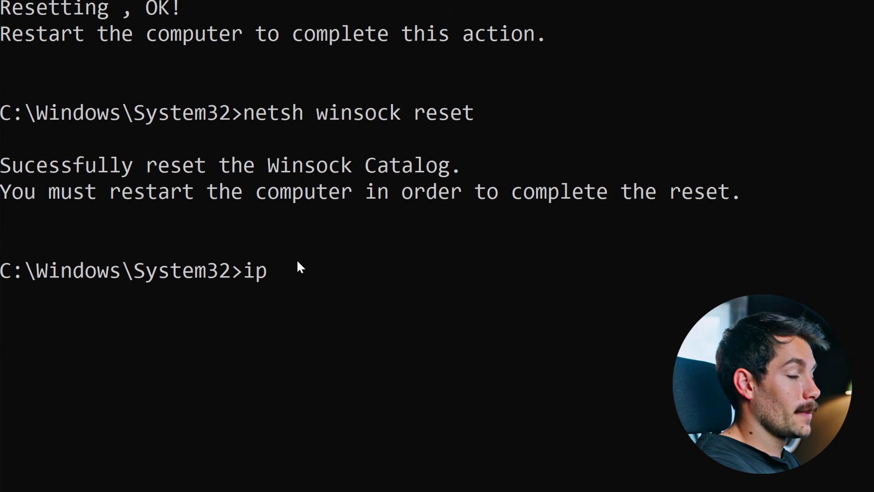
pyautogui.write('config /release')
pyautogui.press('Return')
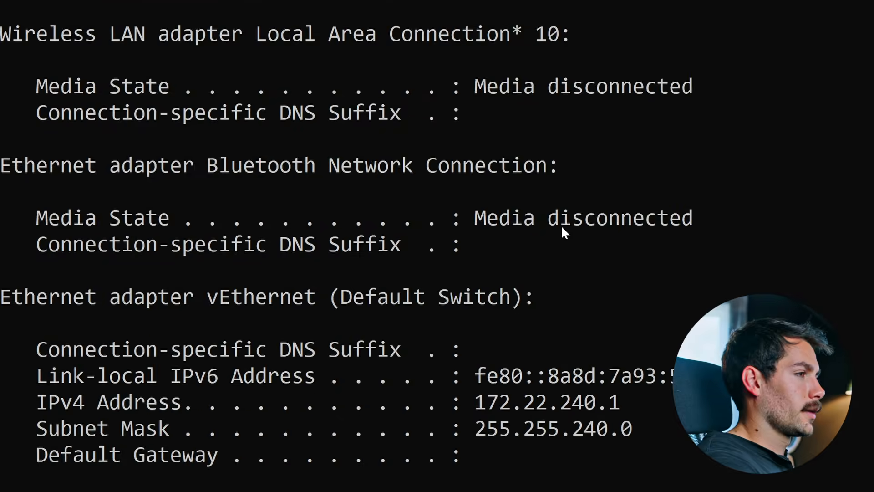
pyautogui.write('ipconfi')
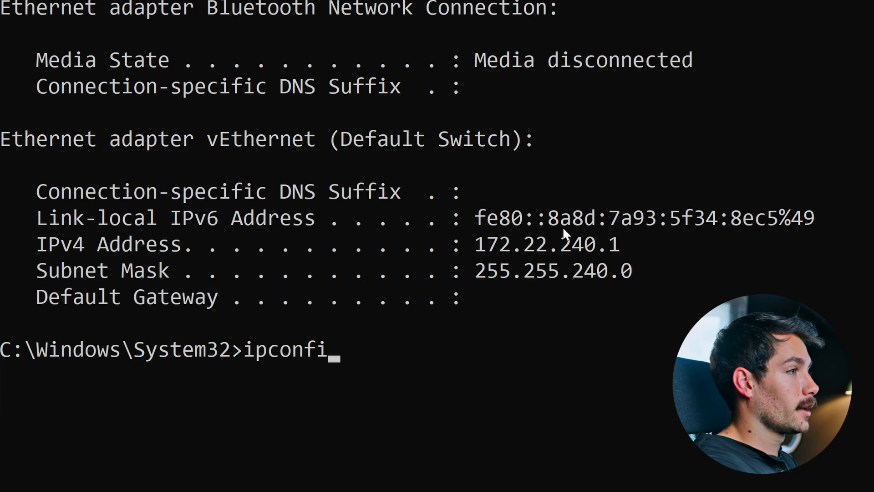
pyautogui.write('g /renew')
pyautogui.press('Return')
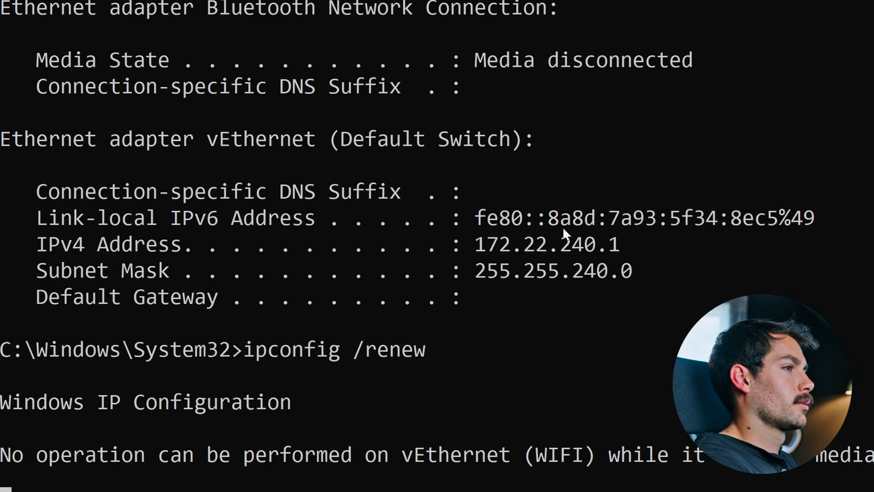
# Step: Flush the DNS resolver cache by running ipconfig /flushdns
pyautogui.write('ipconf')
pyautogui.write('ig /flushdns')
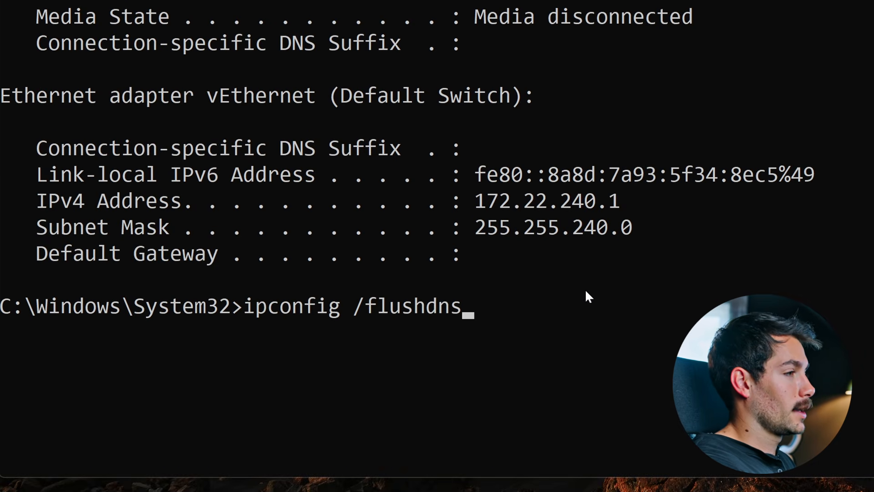
pyautogui.press('Return')
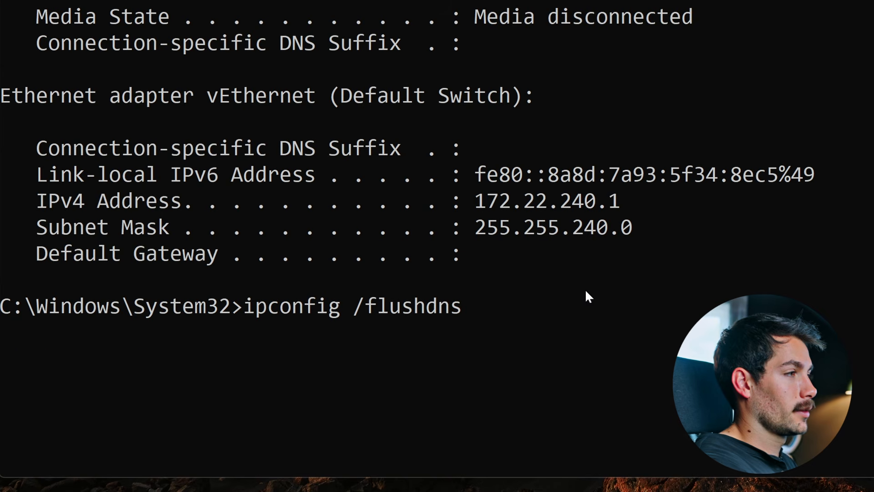
pyautogui.scroll(-1, 574, 280)
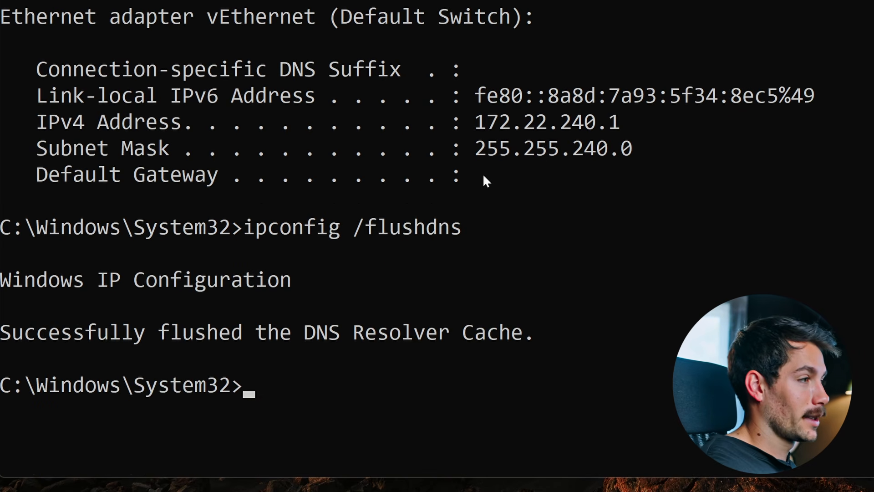
pyautogui.scroll(-3, 393, 237)
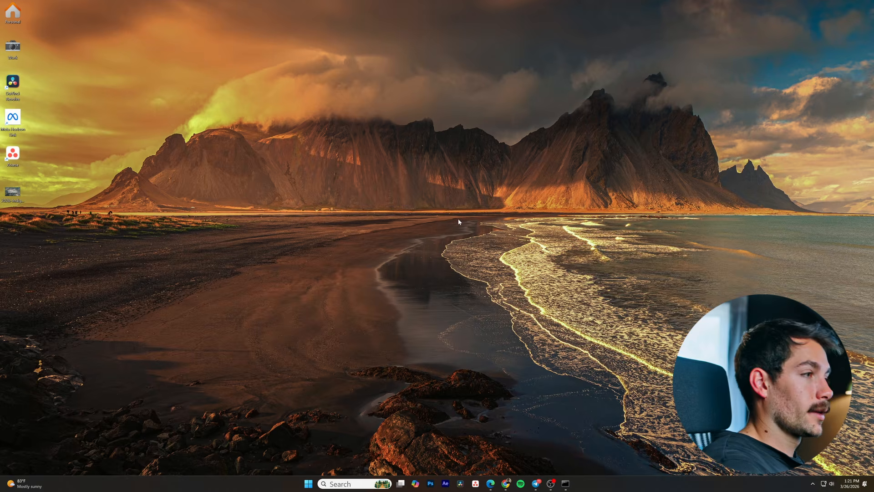
# Step: Open the Network Connections window by running ncpa.cpl
pyautogui.press('super+r')
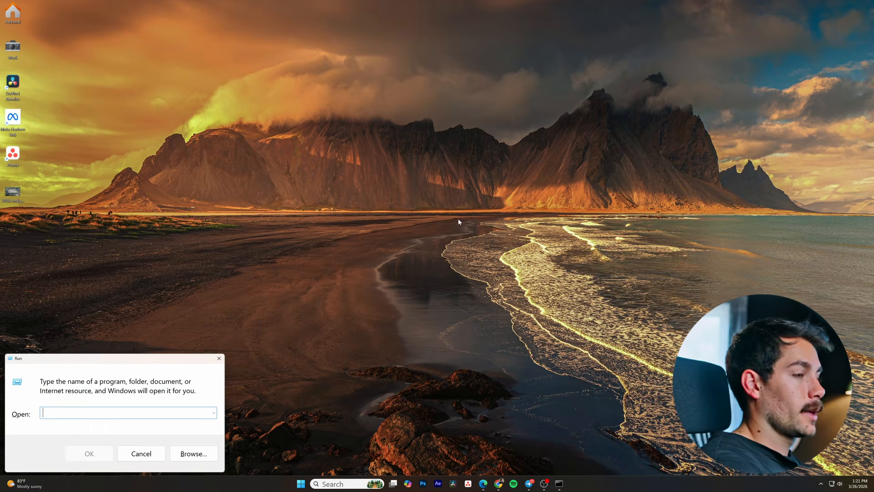
pyautogui.write('ncpa.cpl')
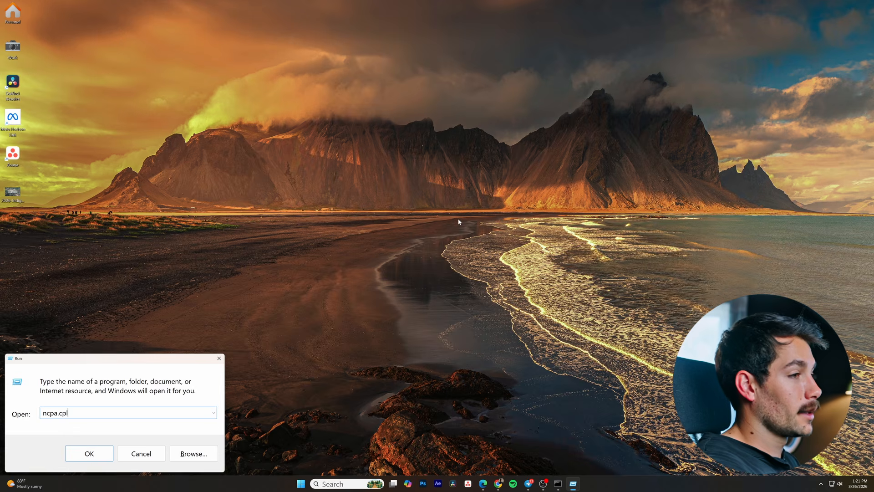
pyautogui.press('Return')
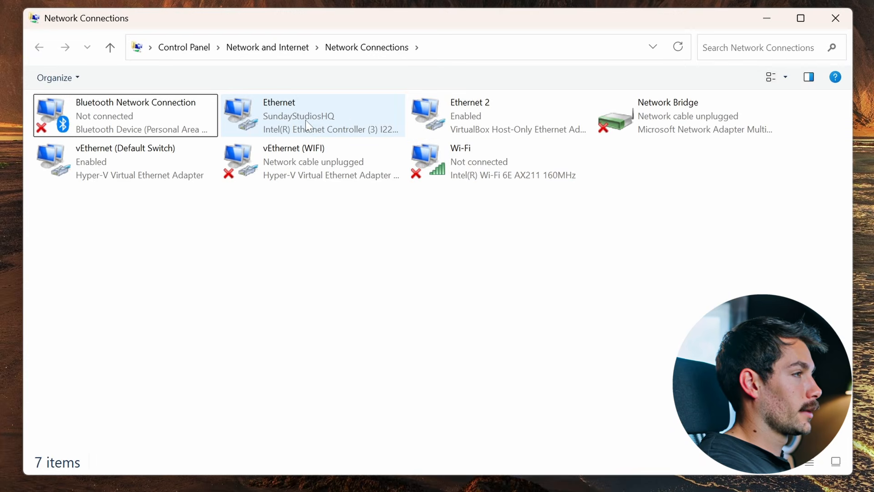
# Step: Open the Internet Protocol Version 4 (TCP/IPv4) properties of the Ethernet connection
pyautogui.rightClick(306, 122)
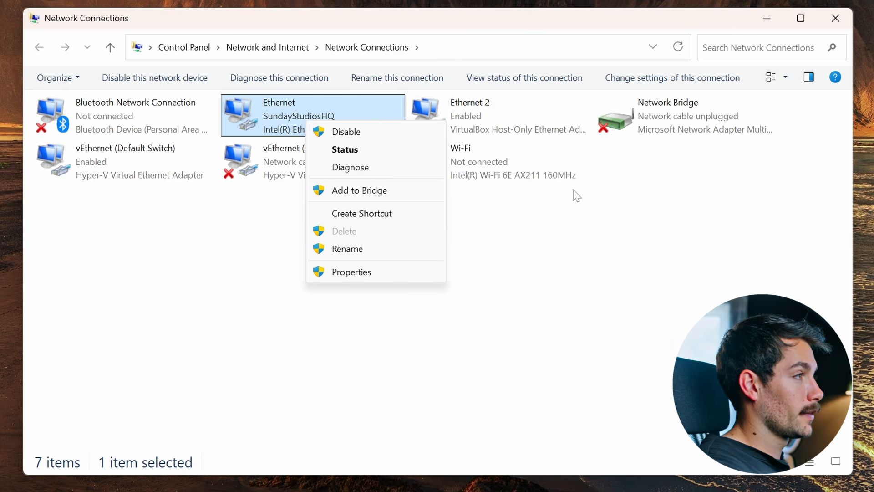
pyautogui.click(357, 273)
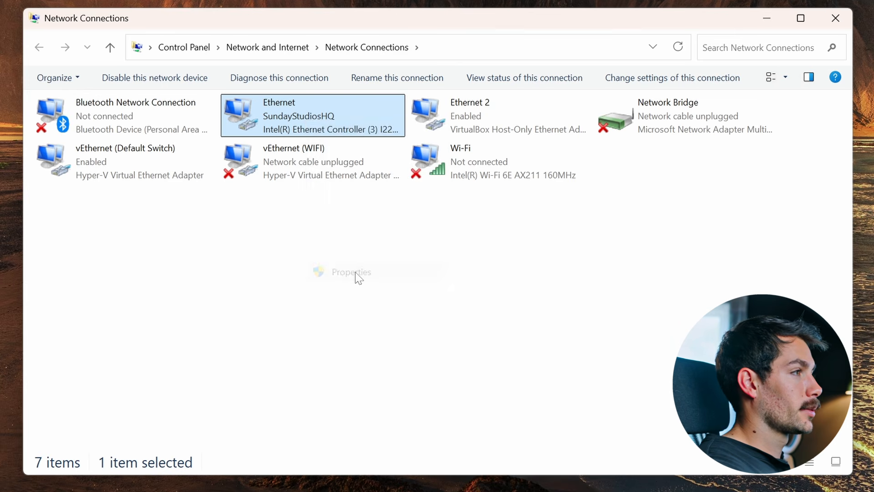
pyautogui.scroll(-2, 87, 260)
pyautogui.scroll(2, 103, 260)
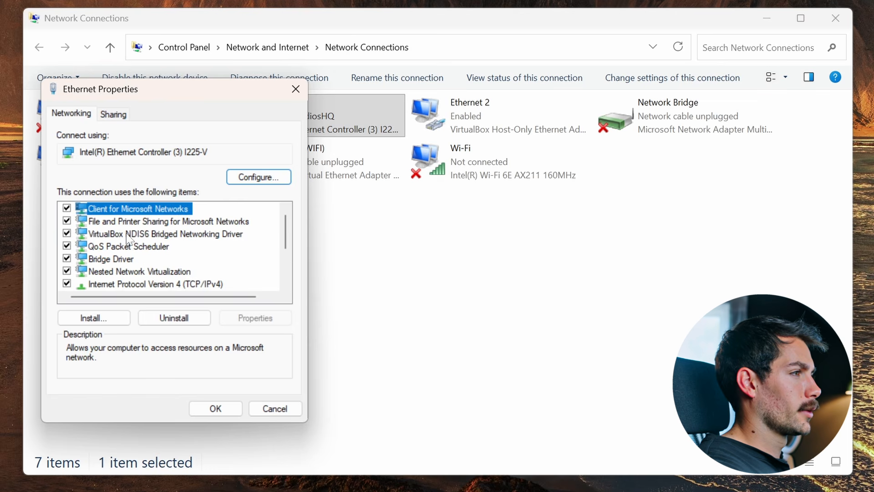
pyautogui.click(132, 286)
pyautogui.doubleClick(131, 284)
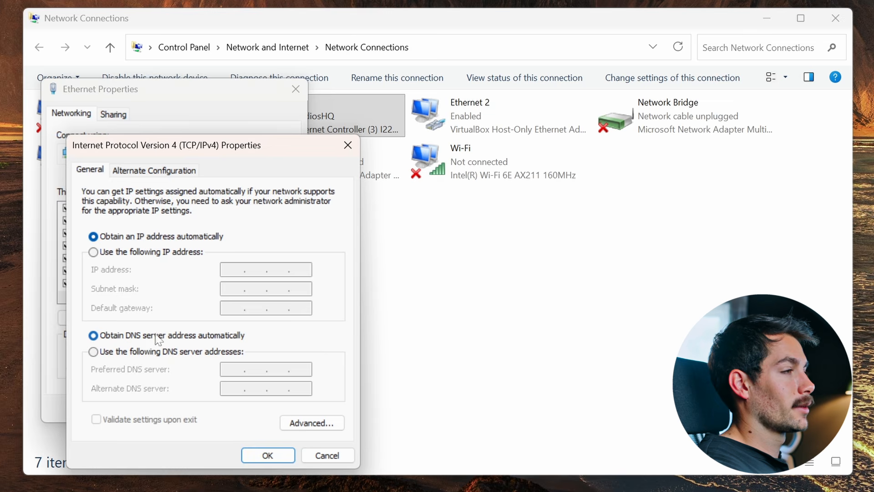
# Step: Set the preferred DNS server to 1.1.1.1 and the alternate to 8.8.8.8, and accept the IPv4 settings
pyautogui.click(127, 352)
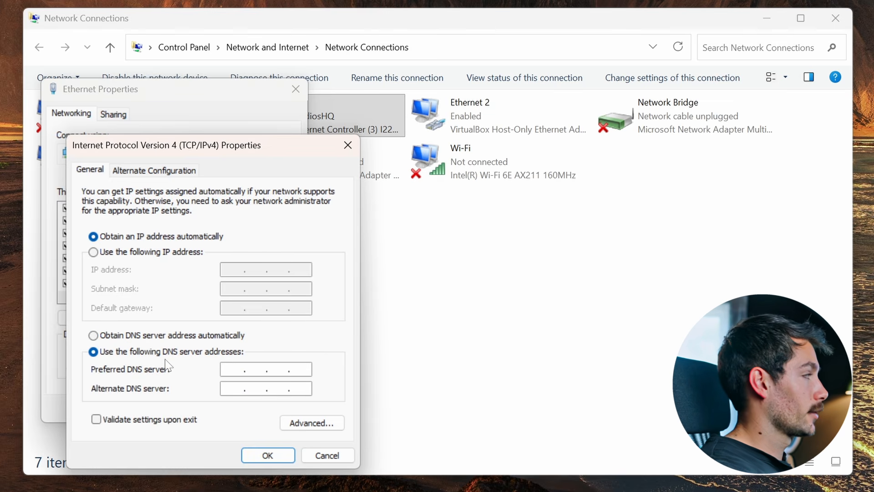
pyautogui.write('1.1.1.1')
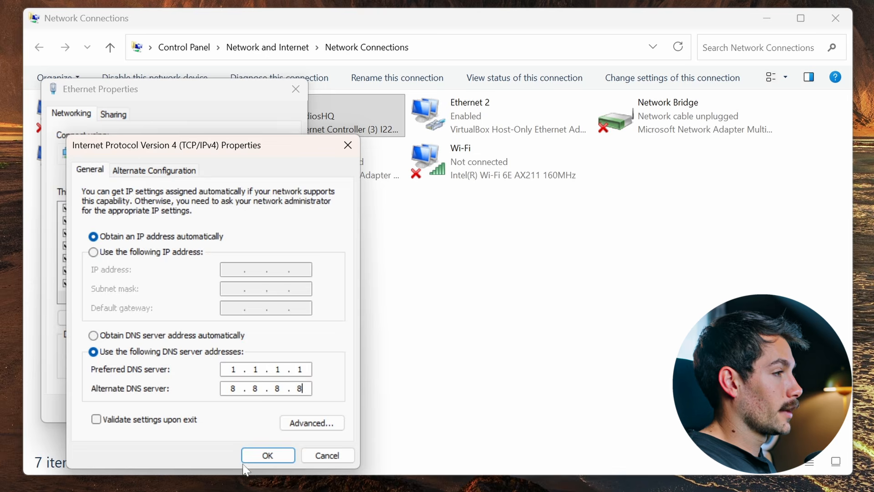
pyautogui.click(268, 456)
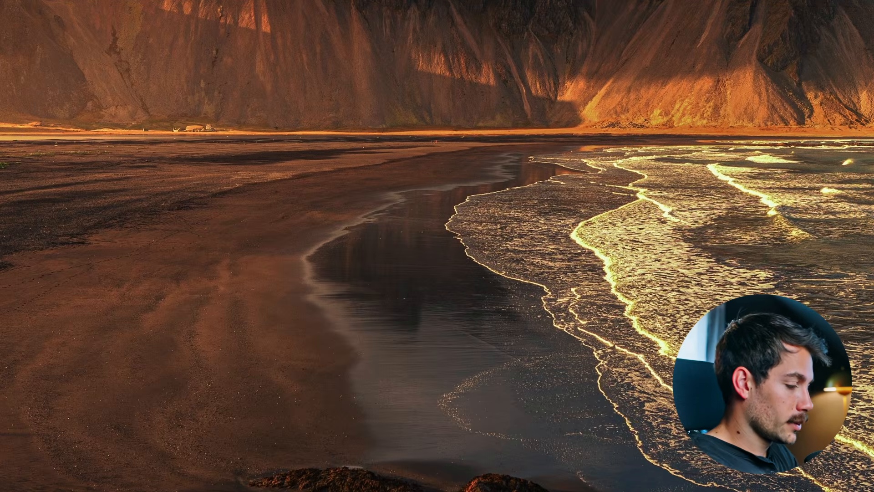
# Step: Open Task Manager, enlarge its window, and review which startup apps are enabled or disabled
pyautogui.hotkey('ctrl', 'shift', 'Escape')
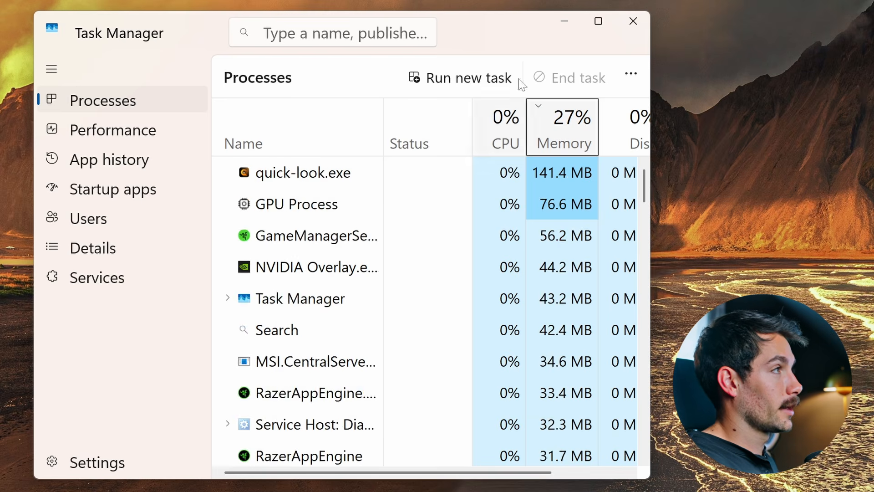
pyautogui.moveTo(649, 477); pyautogui.dragTo(873, 491)
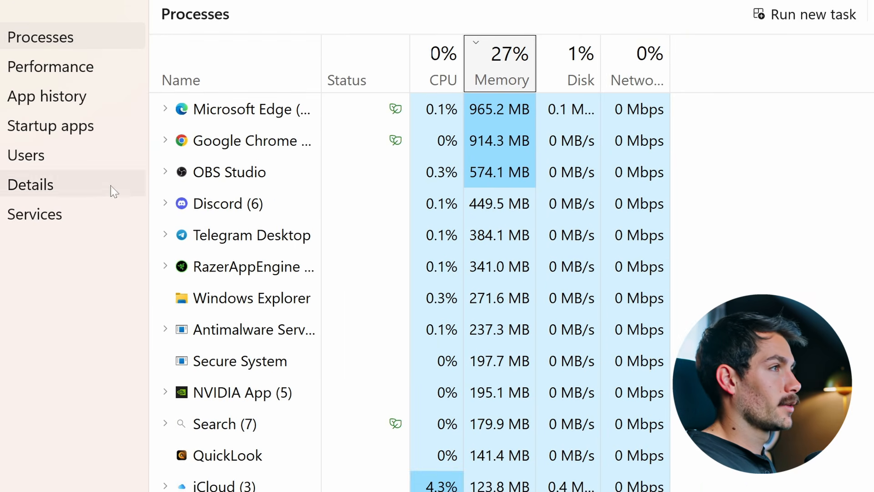
pyautogui.click(100, 132)
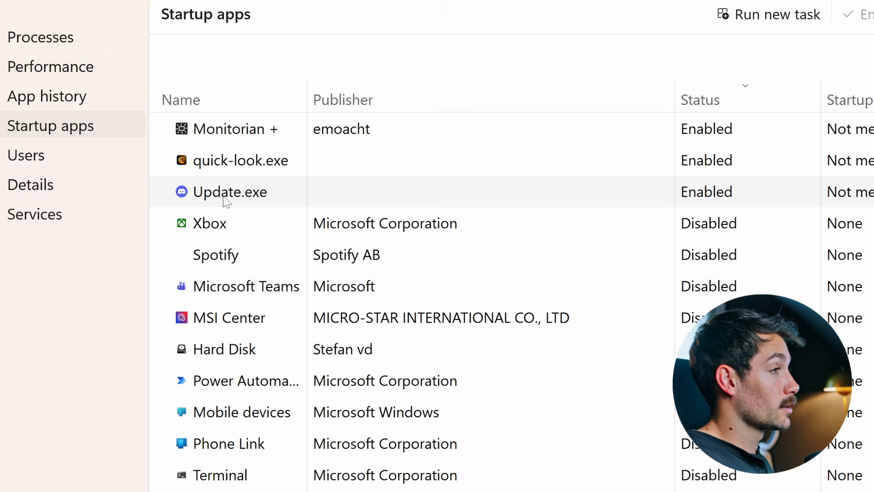
pyautogui.scroll(-10, 420, 478)
pyautogui.scroll(8, 418, 460)
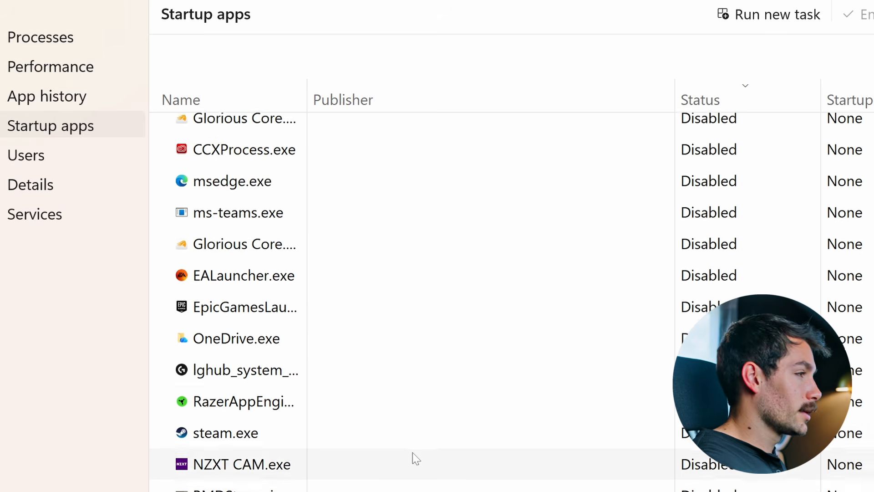
pyautogui.scroll(7, 399, 438)
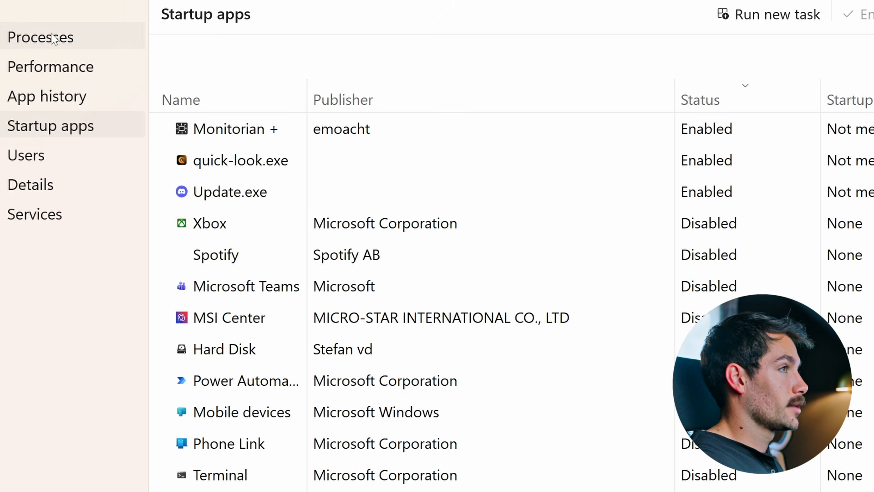
# Step: Show the running processes in Task Manager and widen the Network column to review each app's network usage
pyautogui.click(43, 38)
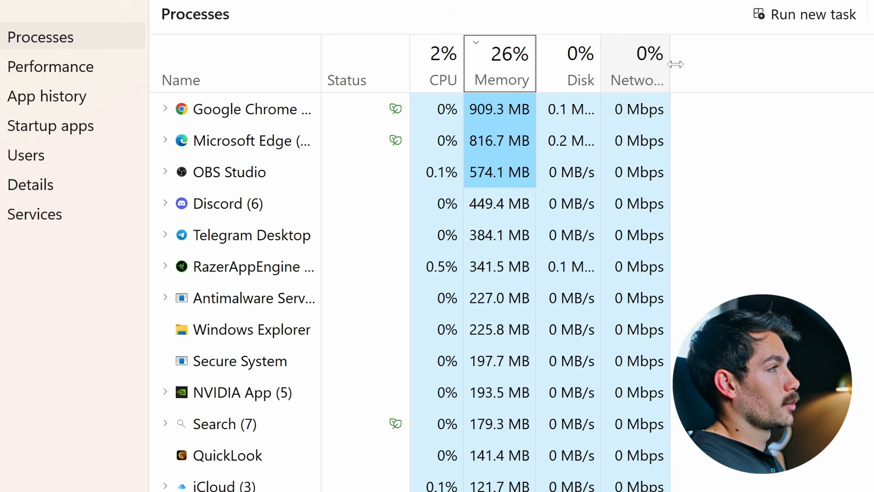
pyautogui.moveTo(669, 62); pyautogui.dragTo(870, 72)
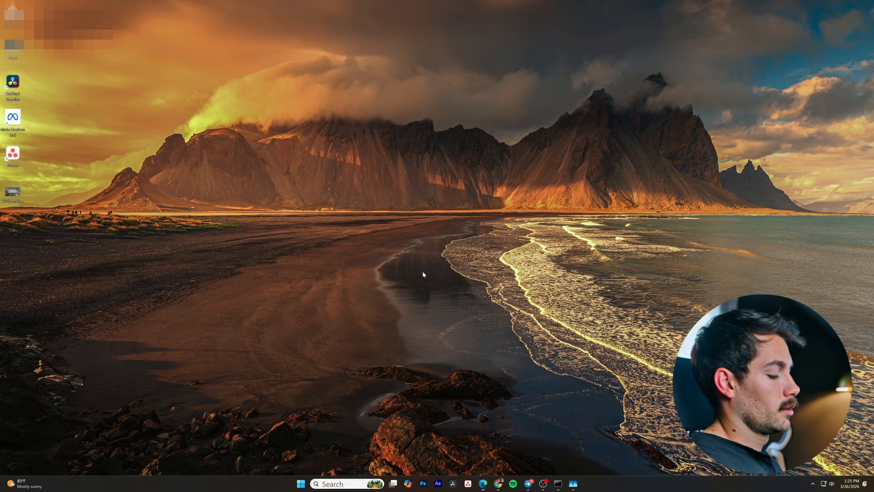
# Step: Open Windows Settings and display the Delivery Optimization options within the advanced Windows Update options
pyautogui.press('super+i')
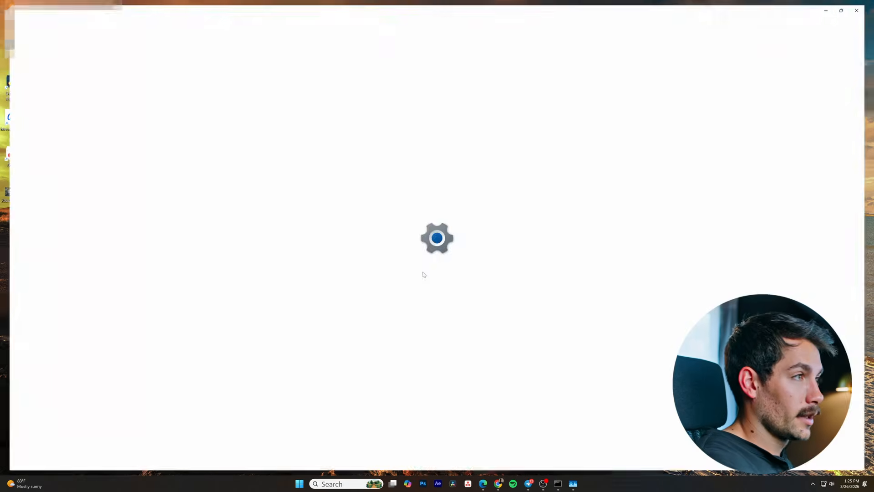
pyautogui.click(61, 205)
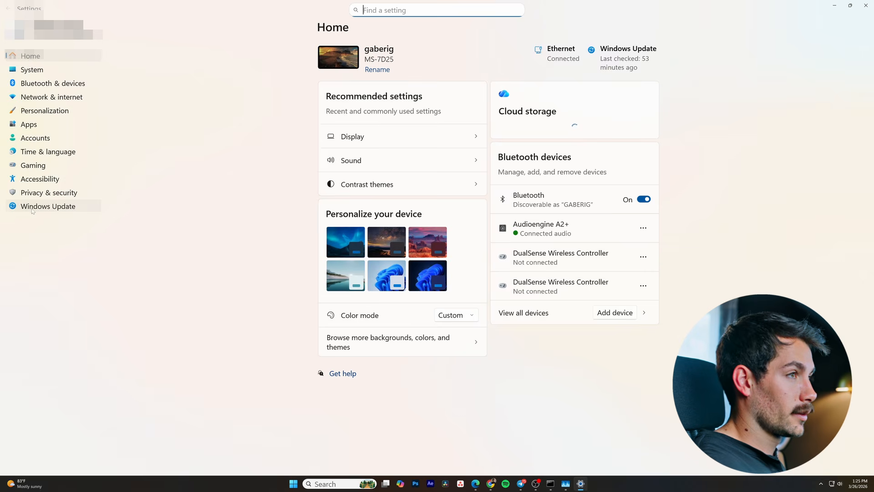
pyautogui.click(416, 200)
pyautogui.click(390, 276)
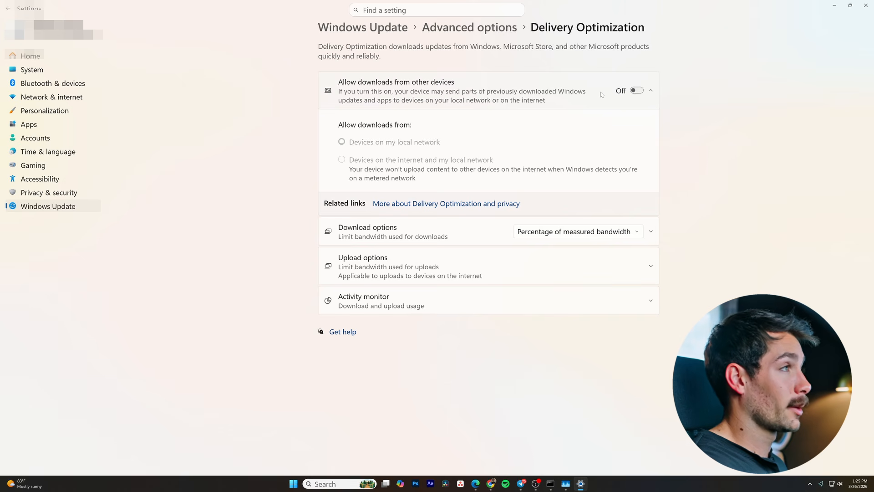
# Step: Open Virus & threat protection from the Windows Security settings and reposition its window
pyautogui.click(69, 196)
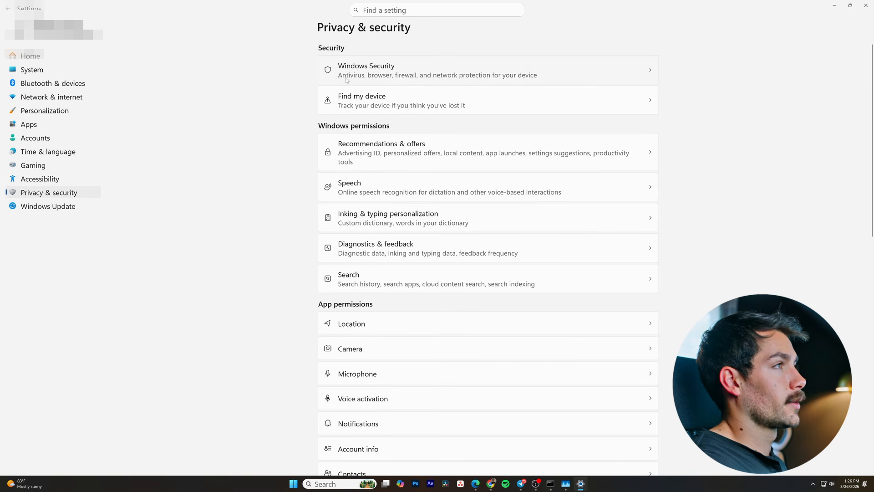
pyautogui.click(345, 79)
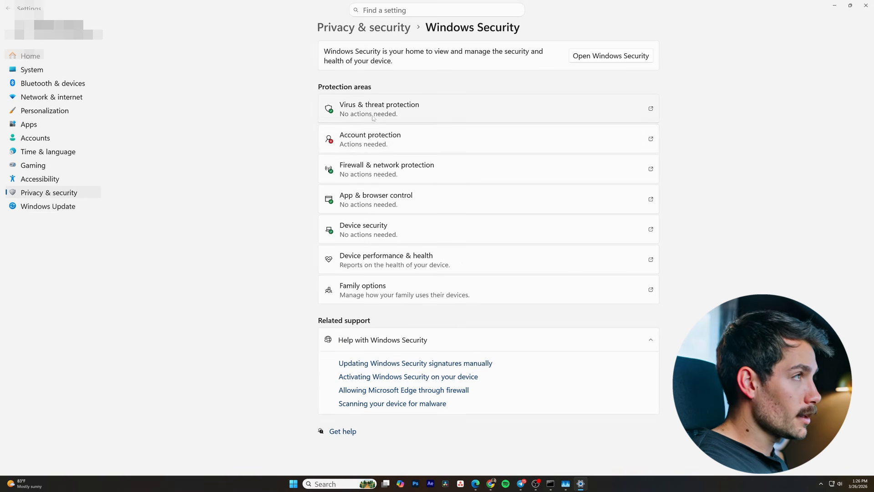
pyautogui.click(381, 115)
pyautogui.moveTo(267, 72); pyautogui.dragTo(503, 136)
pyautogui.scroll(-2, 491, 264)
pyautogui.scroll(2, 478, 266)
pyautogui.scroll(-1, 469, 268)
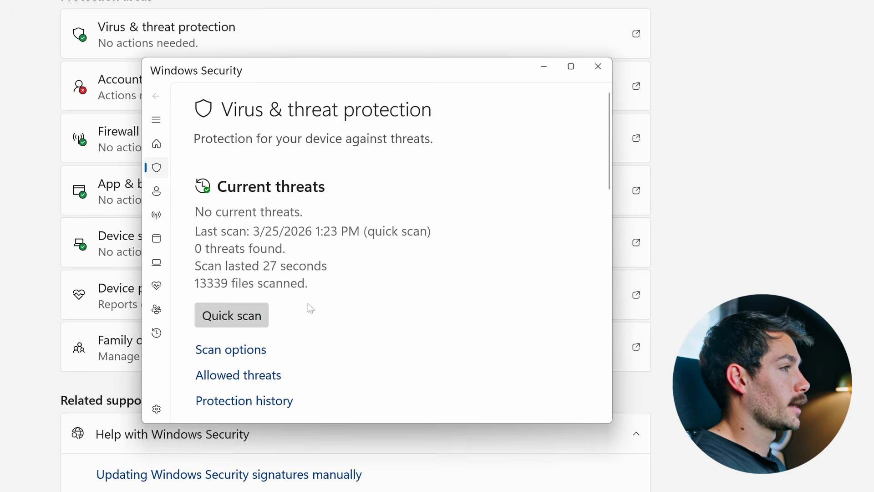
# Step: Open the virus scan options, choose Quick scan and start the scan
pyautogui.scroll(-1, 310, 308)
pyautogui.click(210, 297)
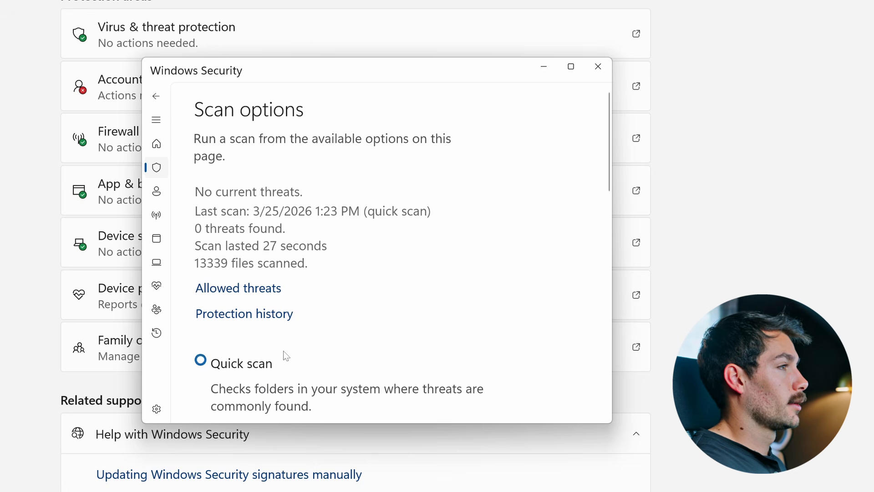
pyautogui.scroll(-3, 281, 349)
pyautogui.click(231, 286)
pyautogui.click(241, 213)
pyautogui.scroll(3, 242, 217)
pyautogui.scroll(-10, 283, 221)
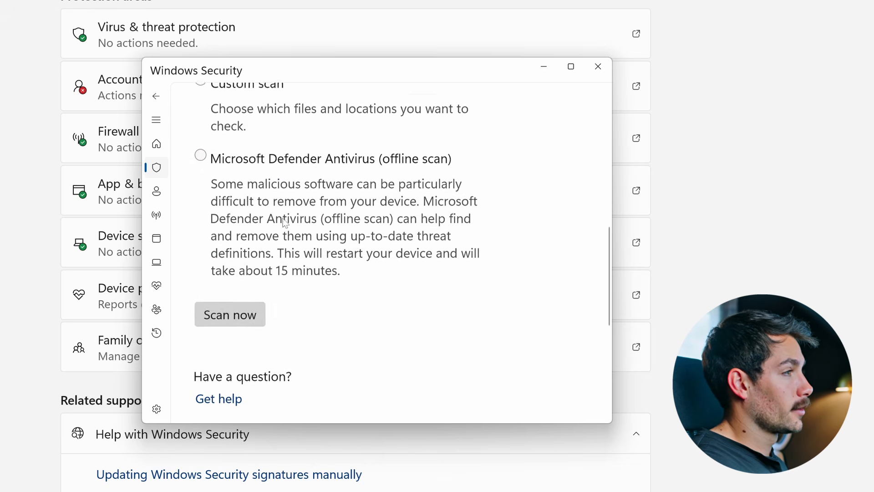
pyautogui.scroll(-5, 250, 246)
pyautogui.scroll(6, 242, 251)
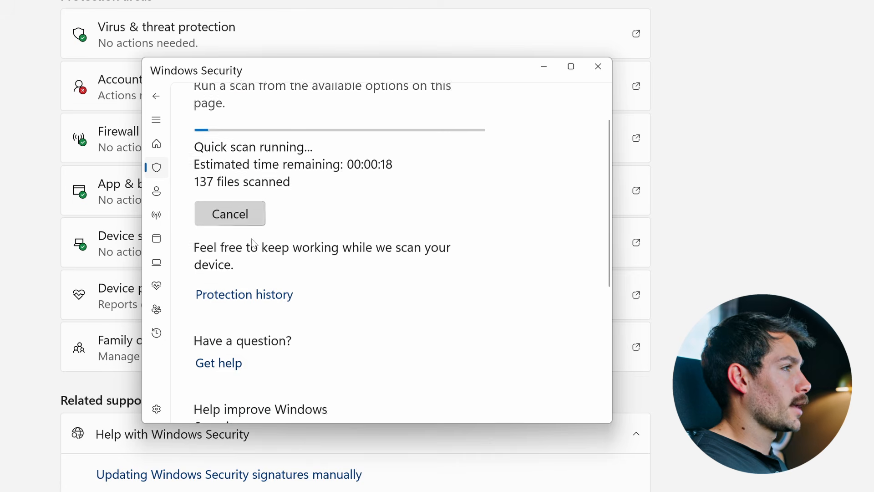